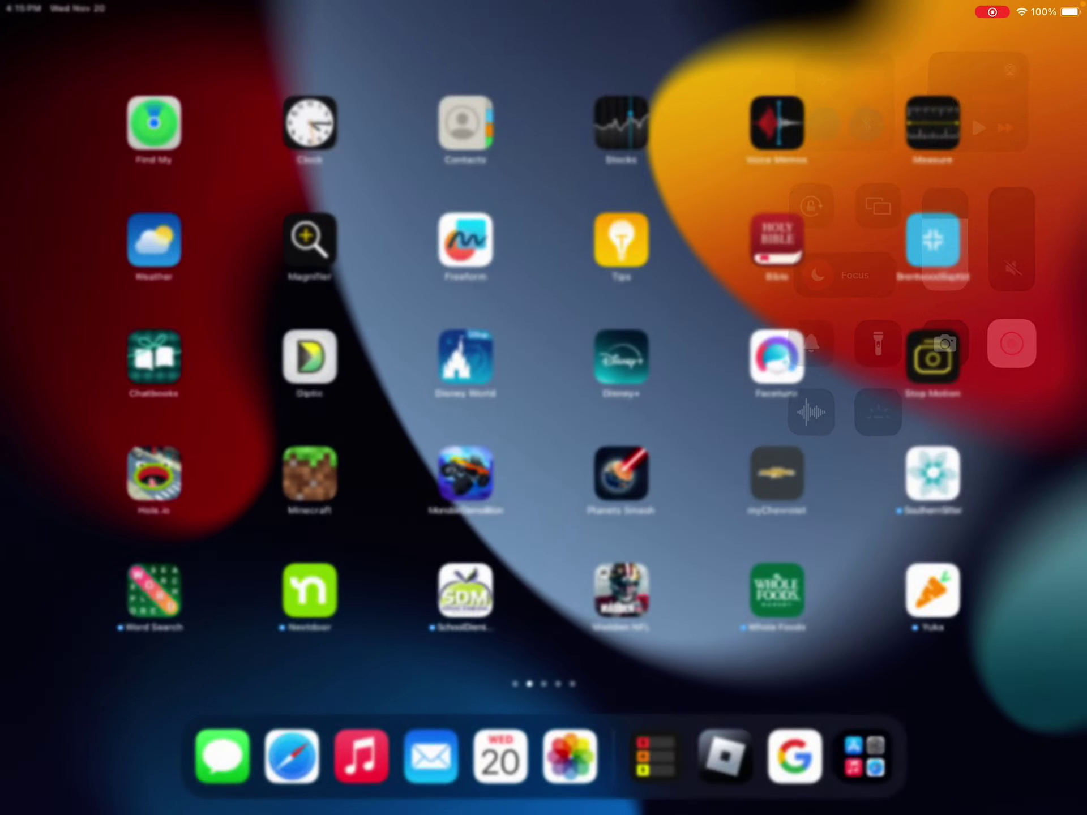
Launch Tier List Maker from the dock, close the ad, and pick up the first character image
left_click(655, 756)
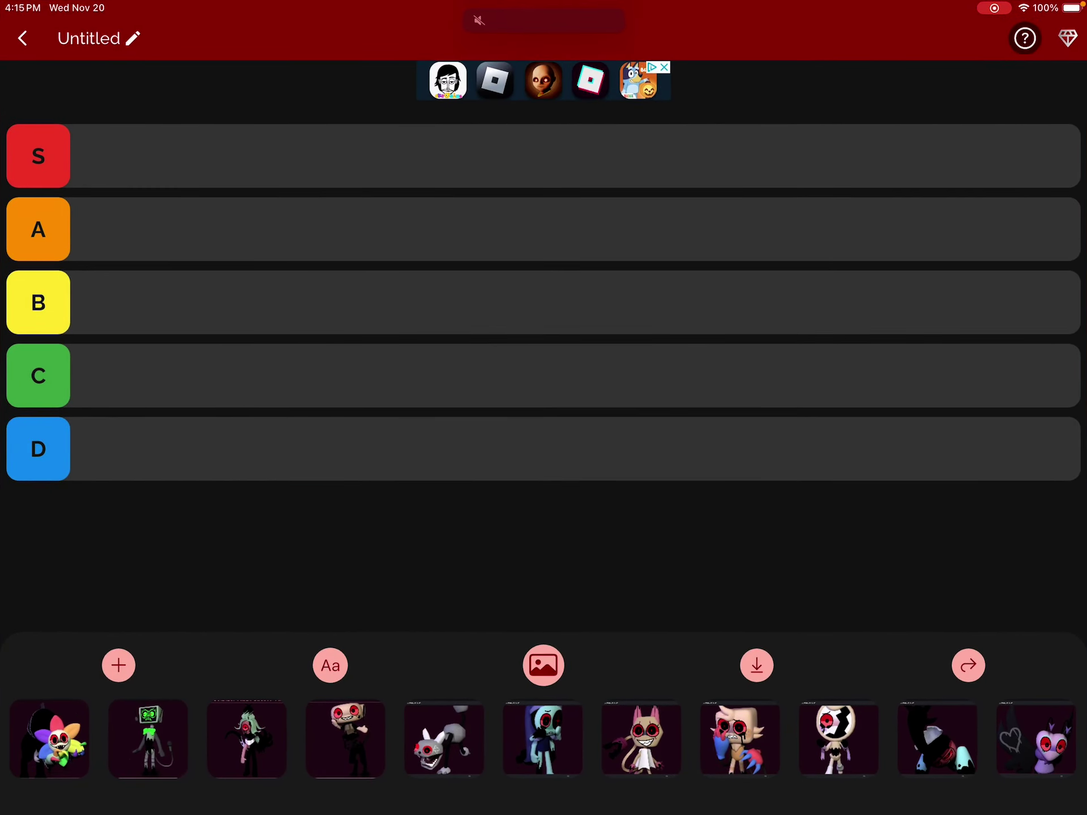
left_click(663, 68)
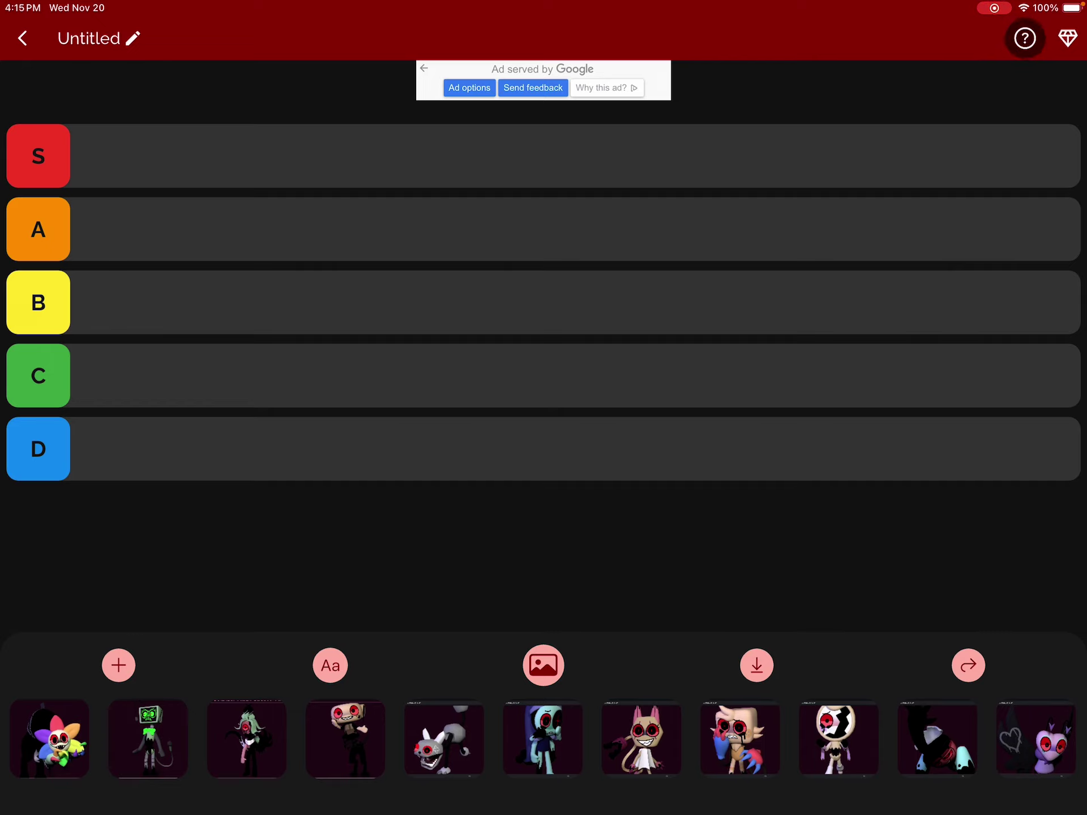
left_click_drag(51, 740, 68, 585)
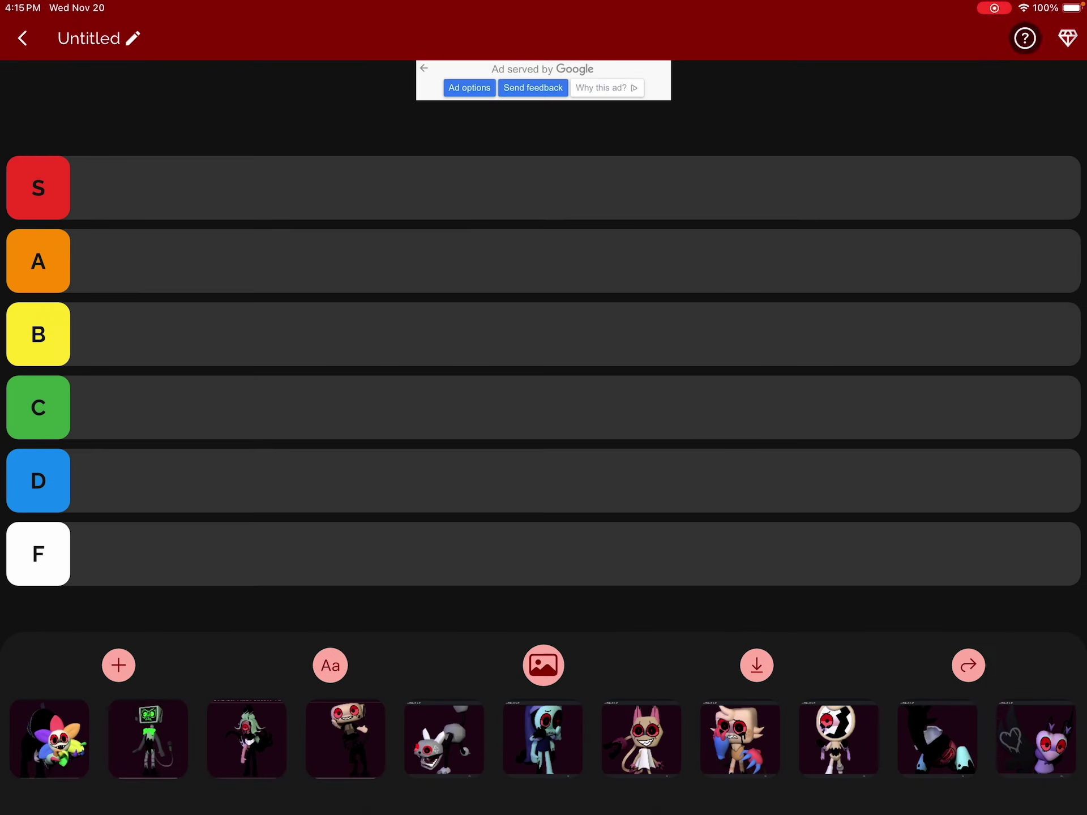
Carry the flower character from the image pool over the D row
left_click_drag(51, 740, 263, 476)
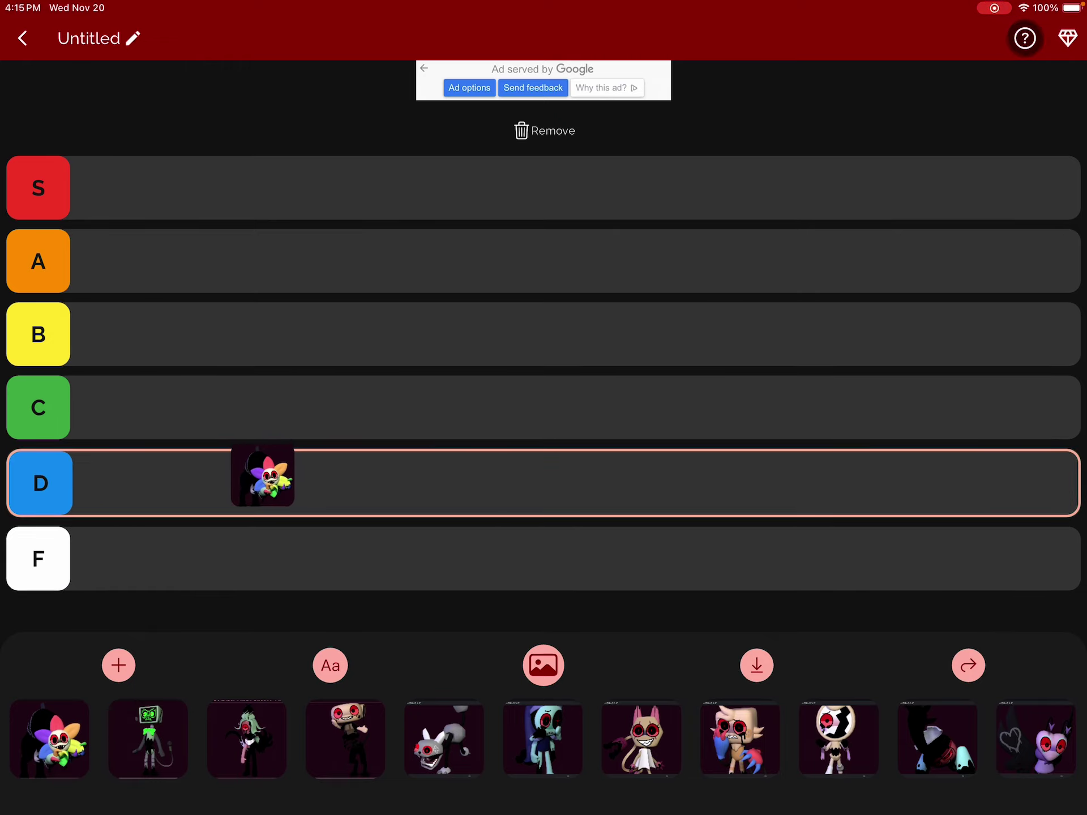
Drop the flower character into row A and the TV-headed character into row B
mouse_move(262, 476)
left_mouse_down()
mouse_move(203, 395)
mouse_move(136, 264)
left_mouse_up()
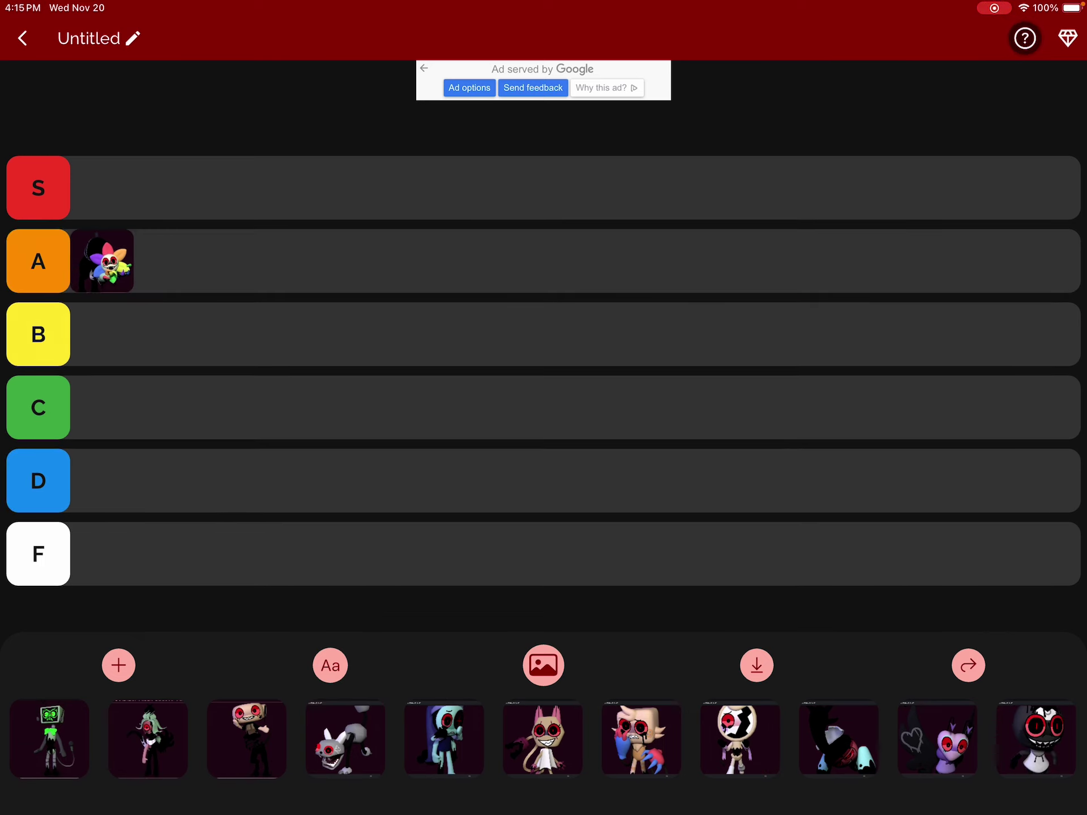
left_click_drag(51, 739, 348, 475)
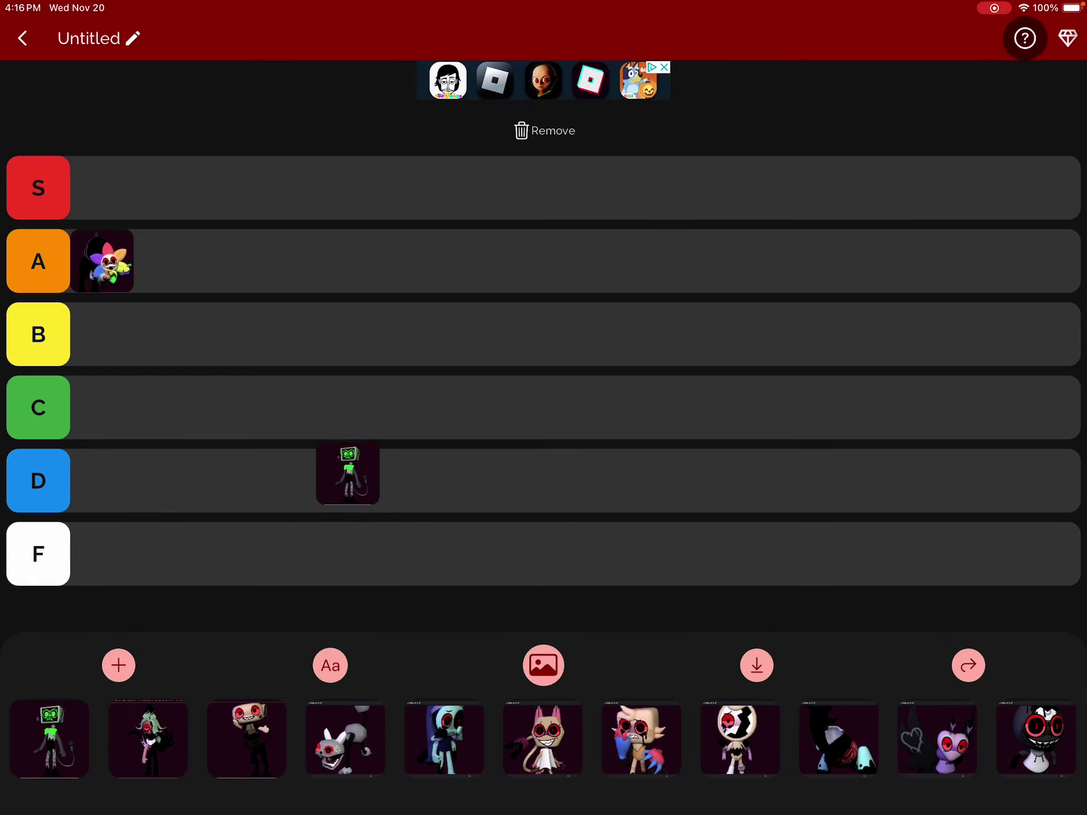
mouse_move(348, 474)
left_mouse_down()
mouse_move(166, 539)
mouse_move(109, 330)
left_mouse_up()
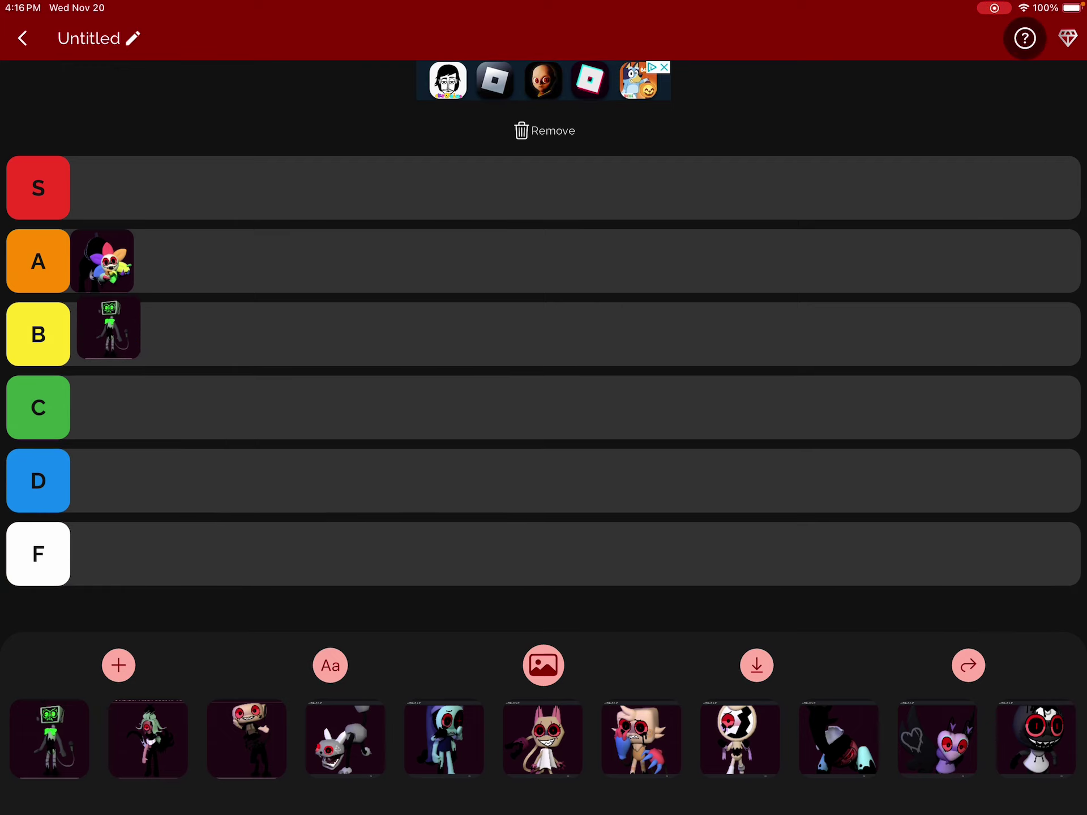
left_click(543, 409)
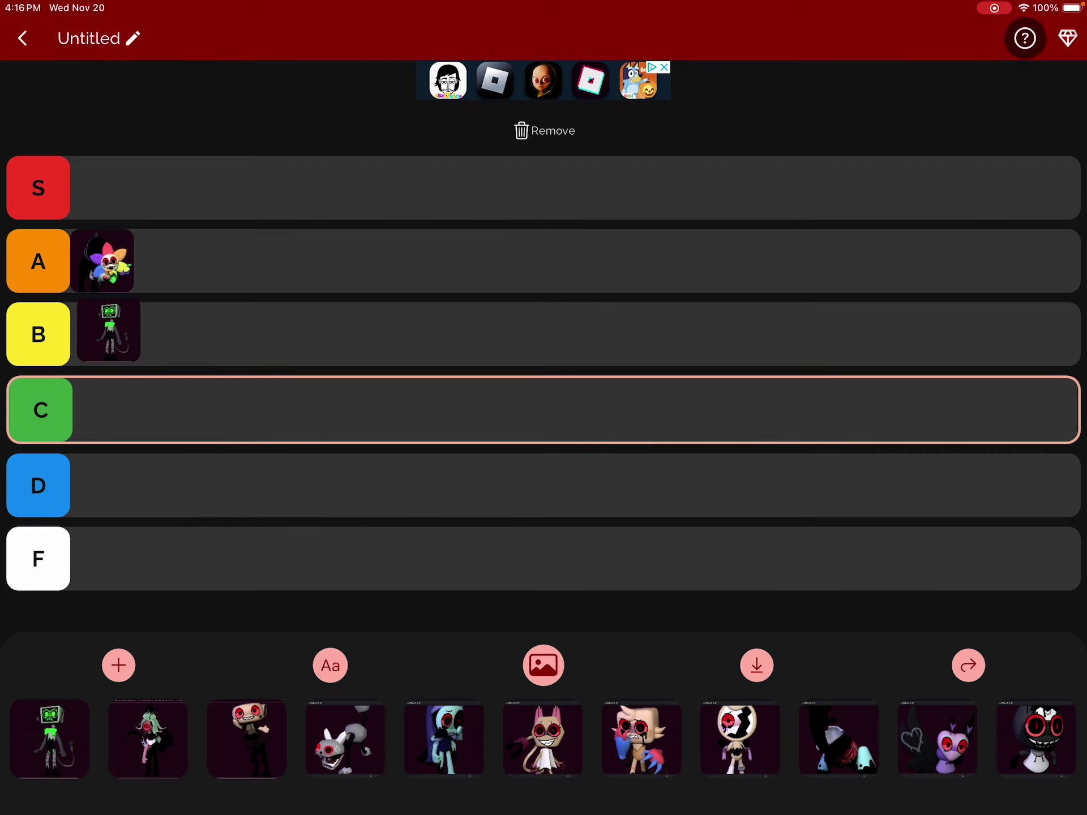
mouse_move(109, 333)
left_mouse_down()
mouse_move(123, 255)
mouse_move(115, 333)
mouse_move(129, 297)
mouse_move(102, 336)
left_mouse_up()
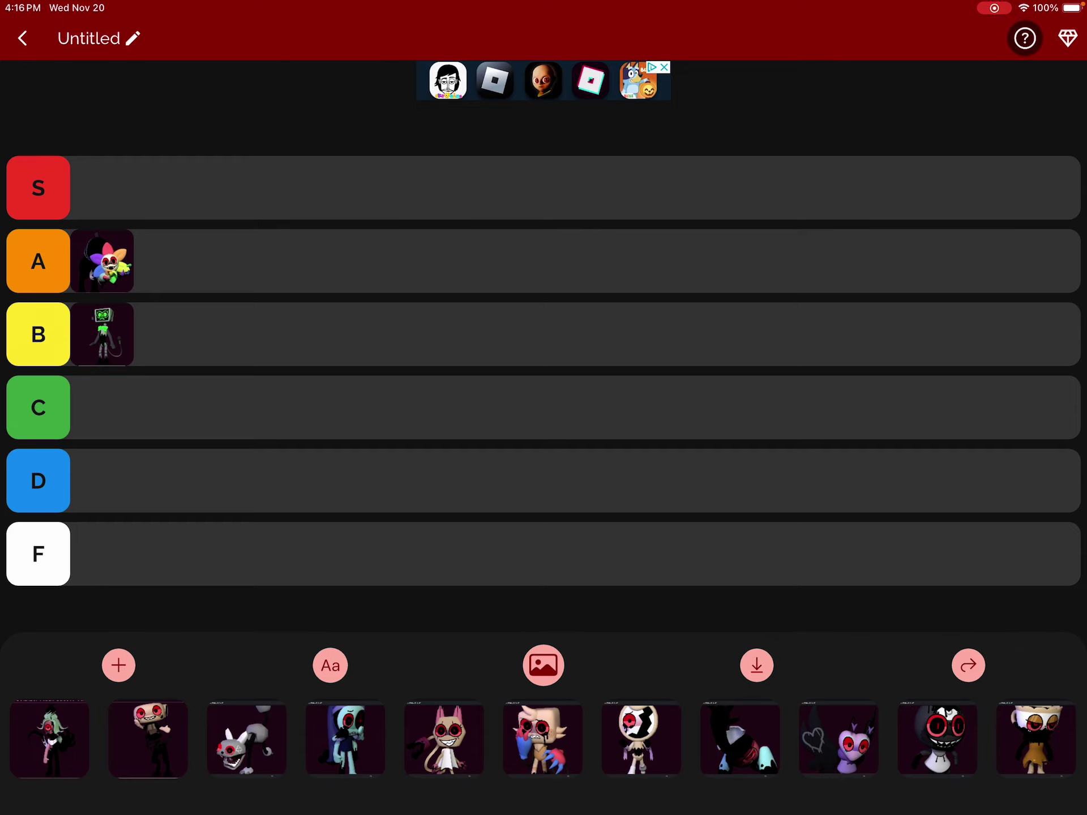
Add the green-haired character to row A and the box-headed character to row B
mouse_move(49, 739)
left_mouse_down()
mouse_move(361, 385)
mouse_move(423, 357)
left_mouse_up()
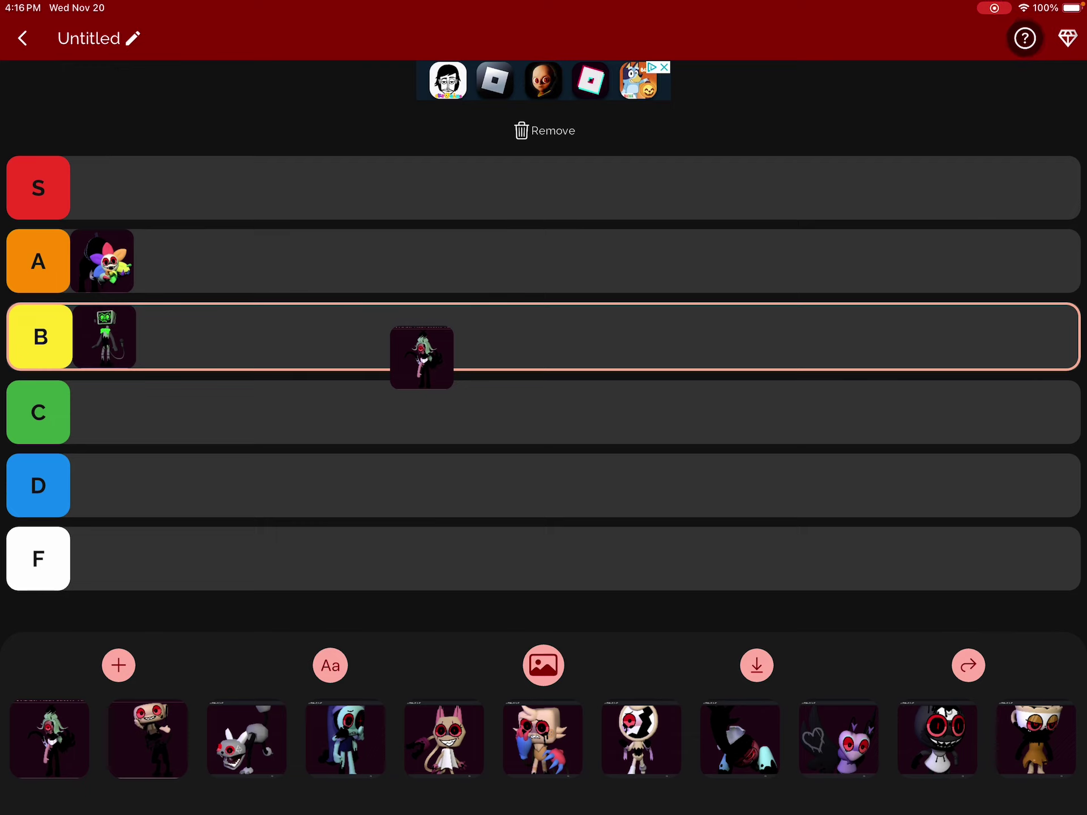
mouse_move(422, 356)
left_mouse_down()
mouse_move(348, 433)
mouse_move(188, 263)
left_mouse_up()
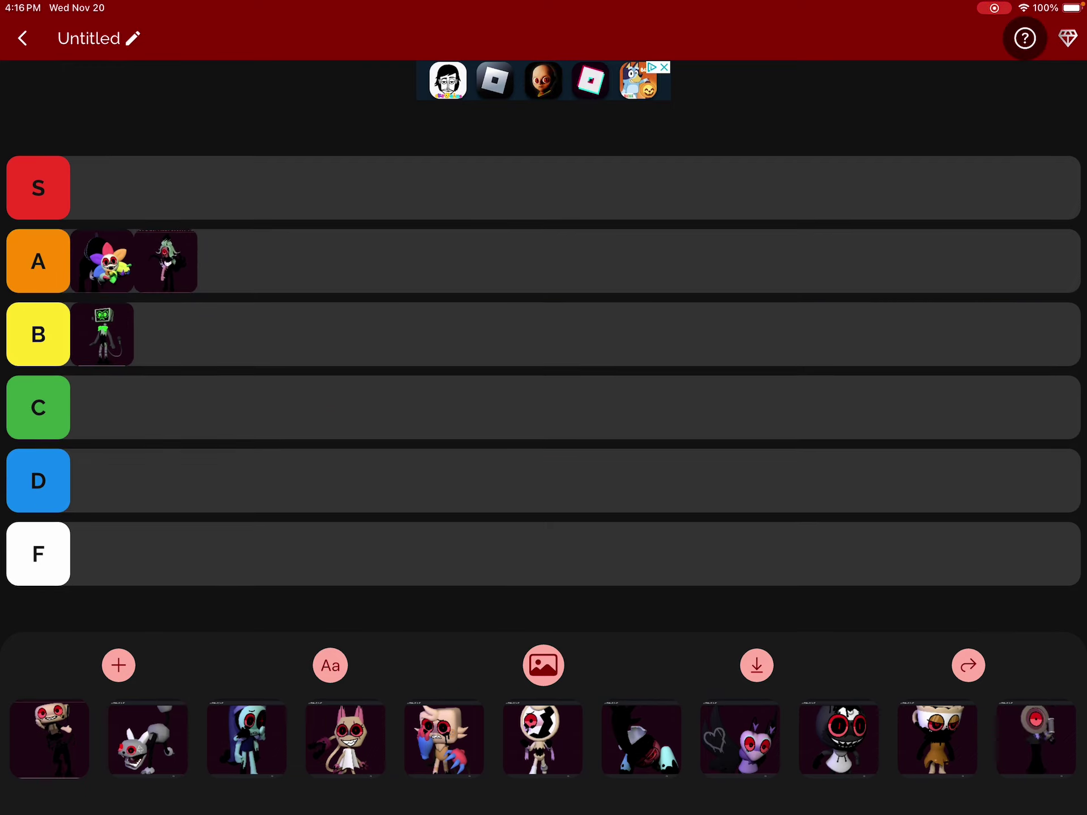
mouse_move(52, 740)
left_mouse_down()
mouse_move(374, 365)
mouse_move(372, 406)
left_mouse_up()
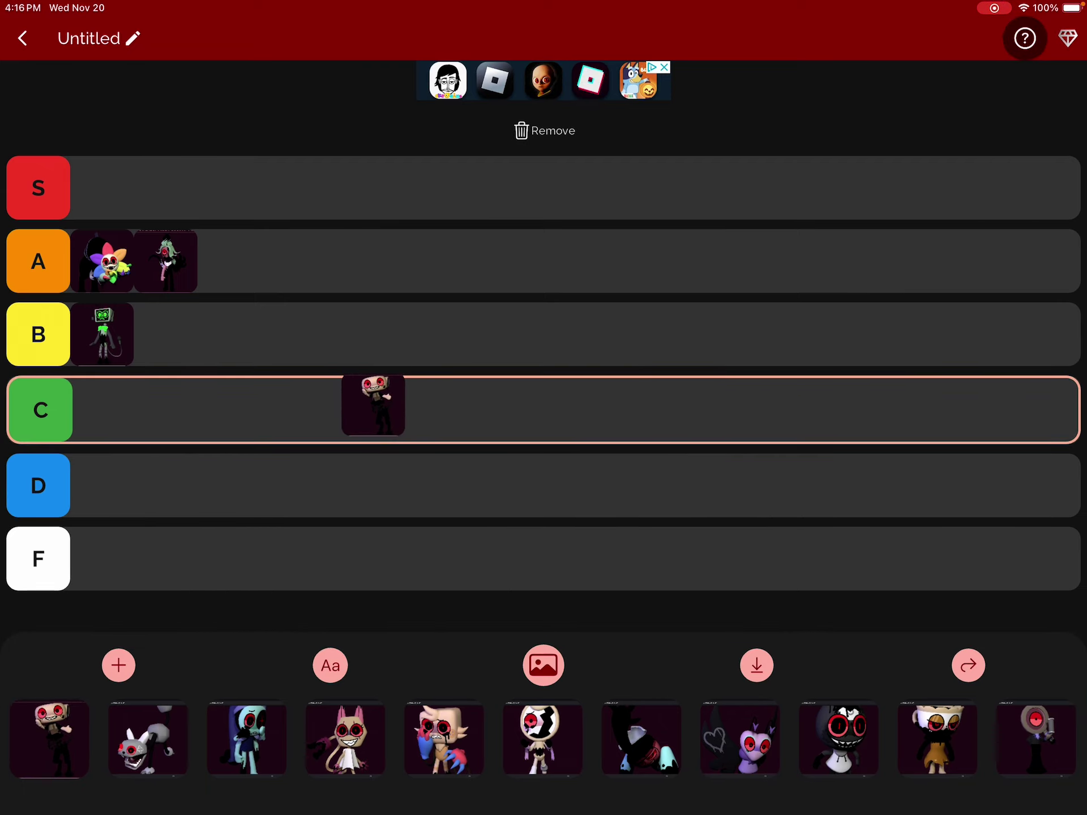
left_click_drag(372, 406, 368, 414)
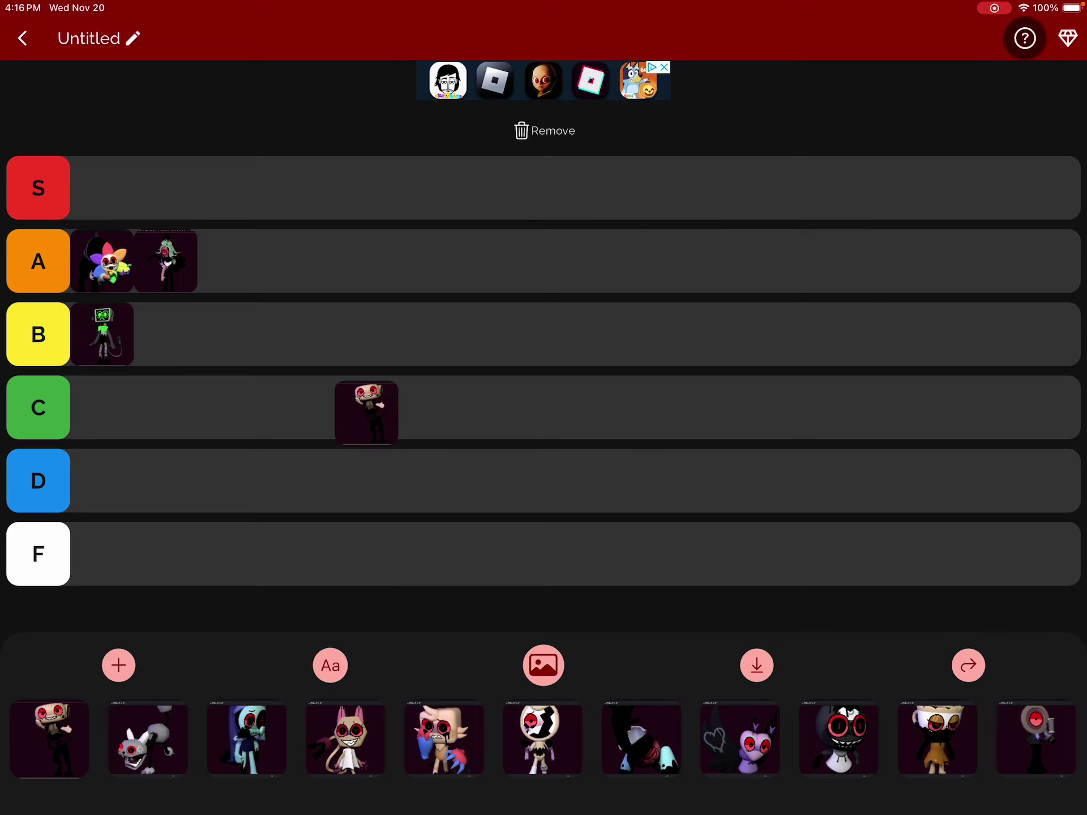
left_click_drag(364, 413, 196, 335)
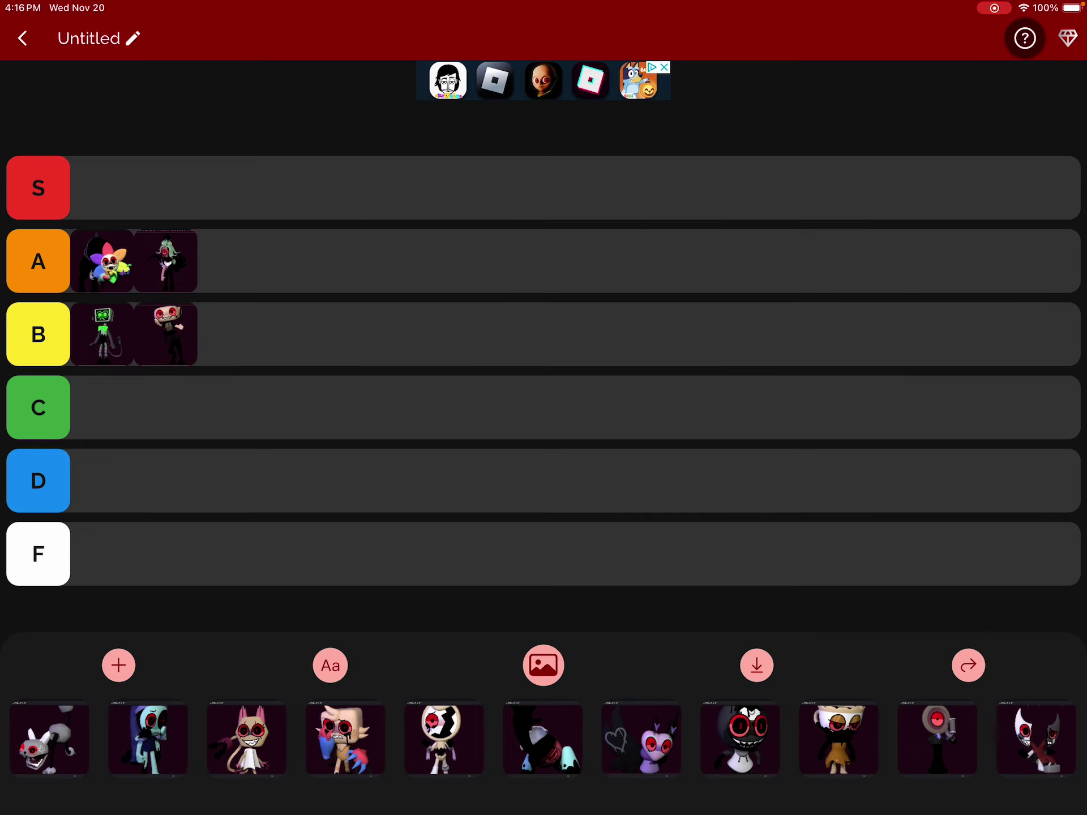
scroll(544, 738, "left", 2)
Place the grey-and-white character in row A and the blue character in row B
left_click_drag(53, 739, 228, 262)
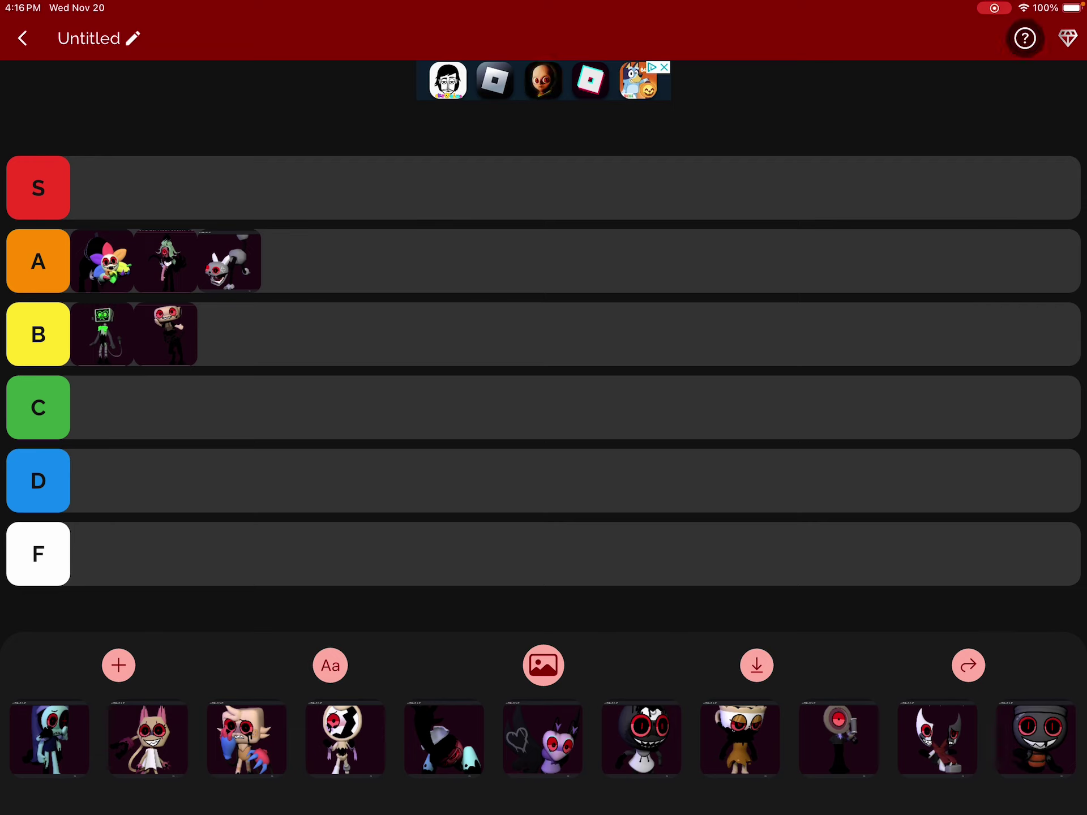
left_click_drag(50, 739, 168, 557)
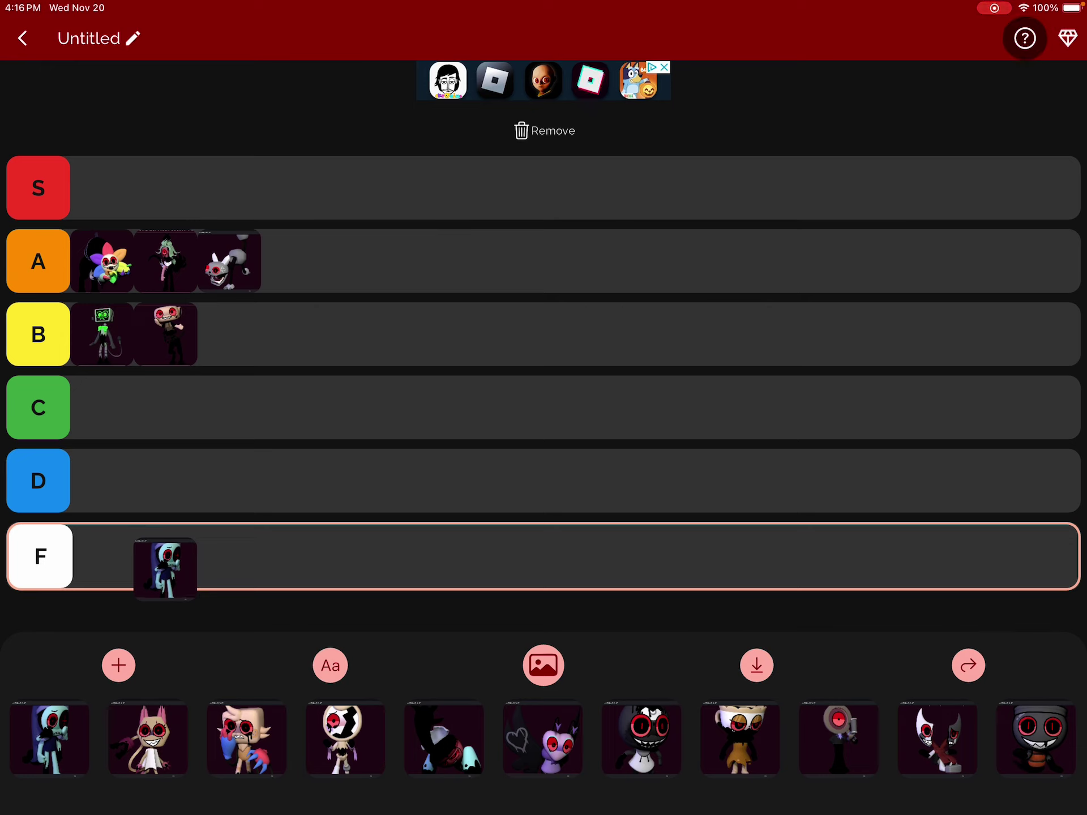
mouse_move(165, 564)
left_mouse_down()
mouse_move(391, 459)
mouse_move(386, 474)
left_mouse_up()
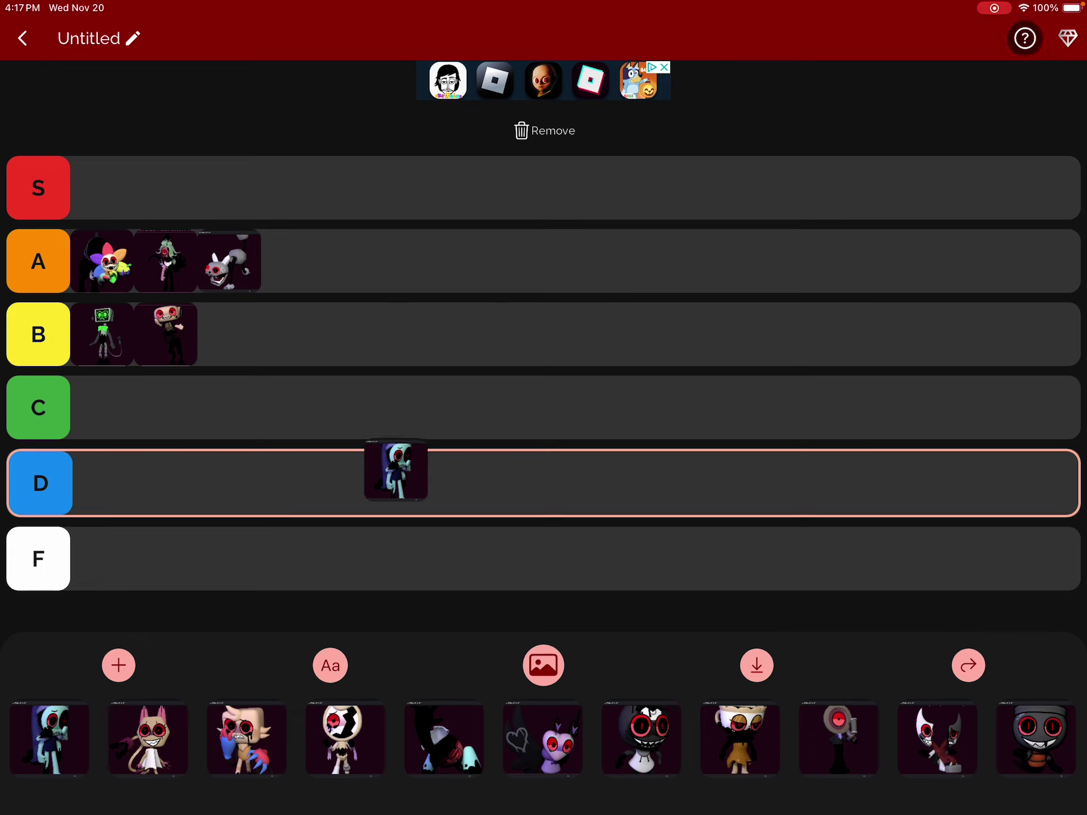
left_click_drag(387, 474, 402, 475)
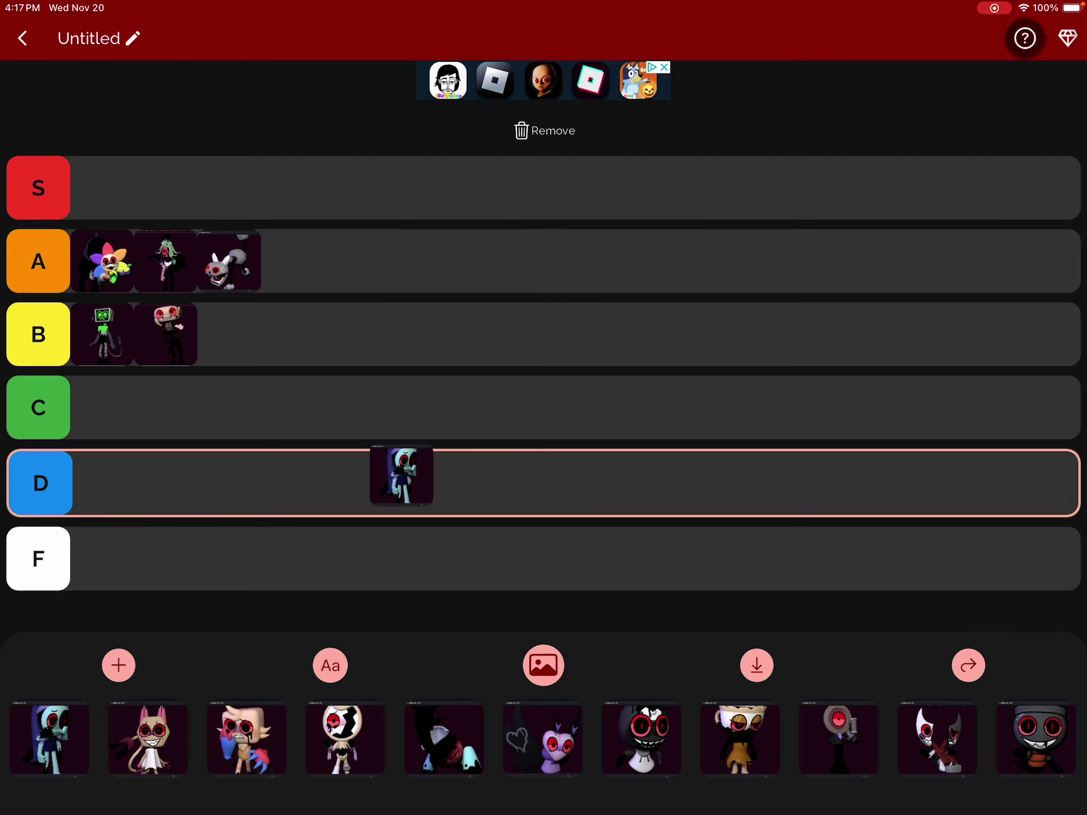
left_click_drag(402, 476, 408, 335)
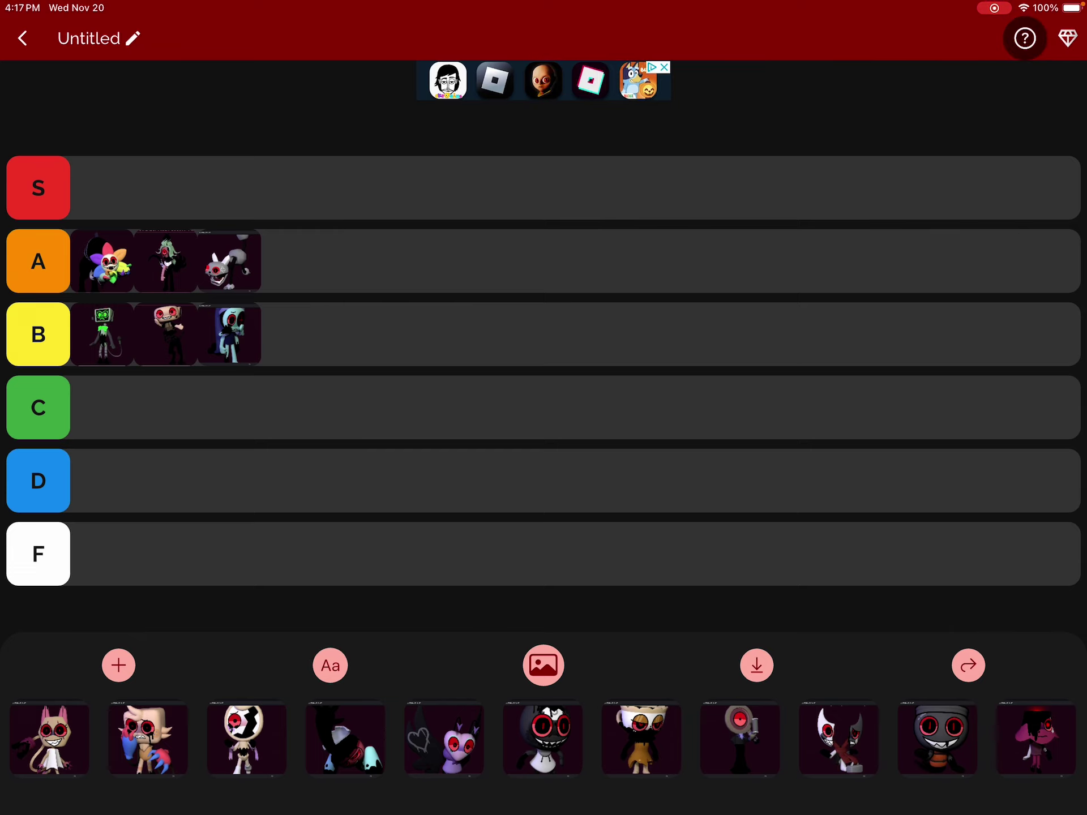
Add the cat-eared character to row B and the next pool character to row A
left_click_drag(50, 739, 311, 344)
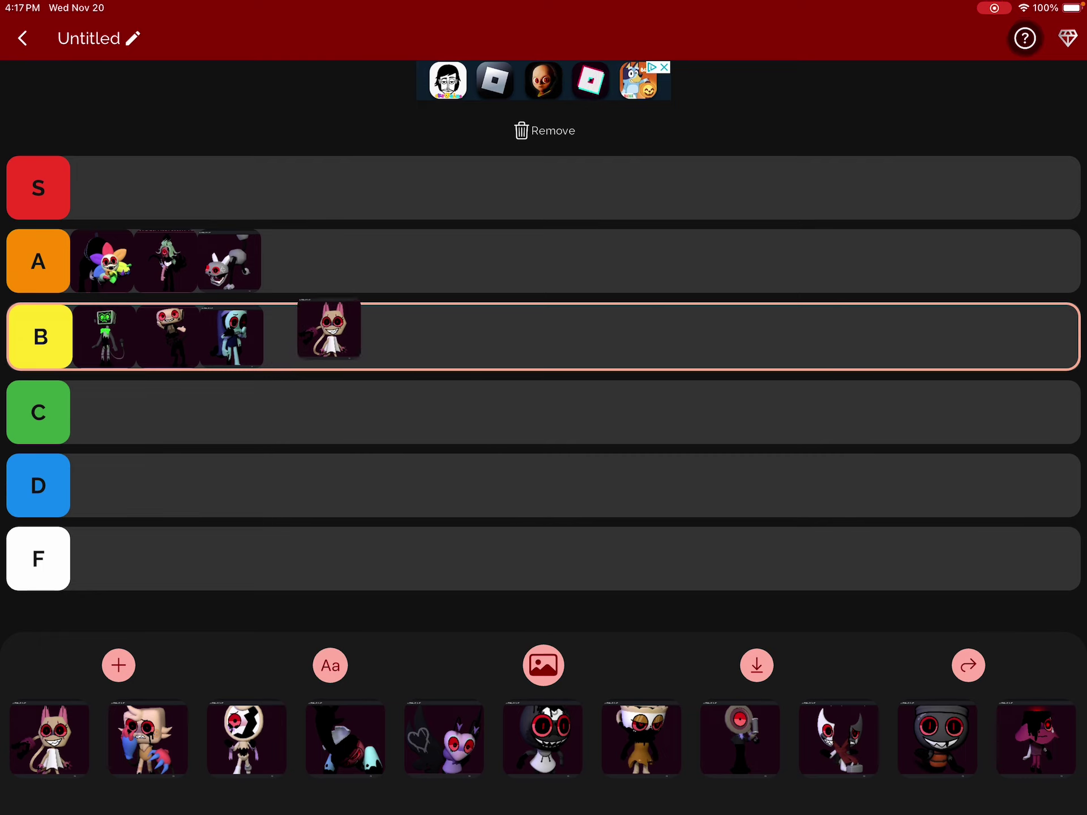
left_click_drag(311, 343, 318, 335)
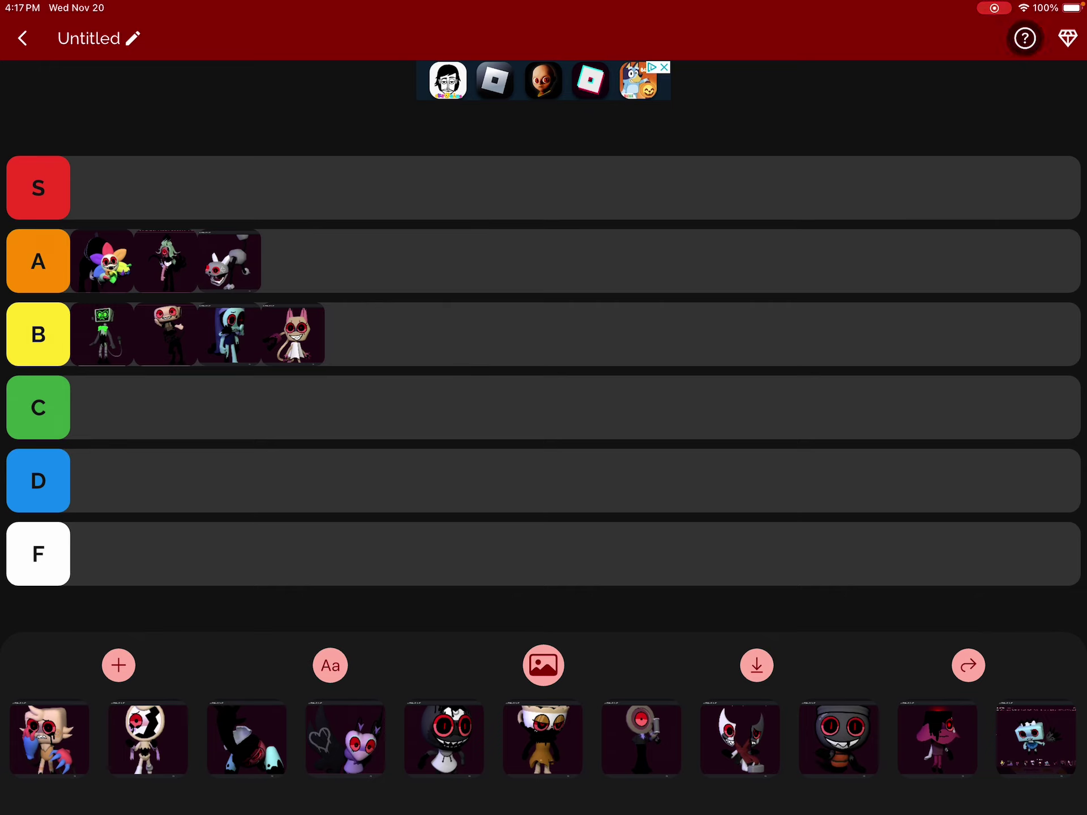
left_click_drag(48, 739, 292, 263)
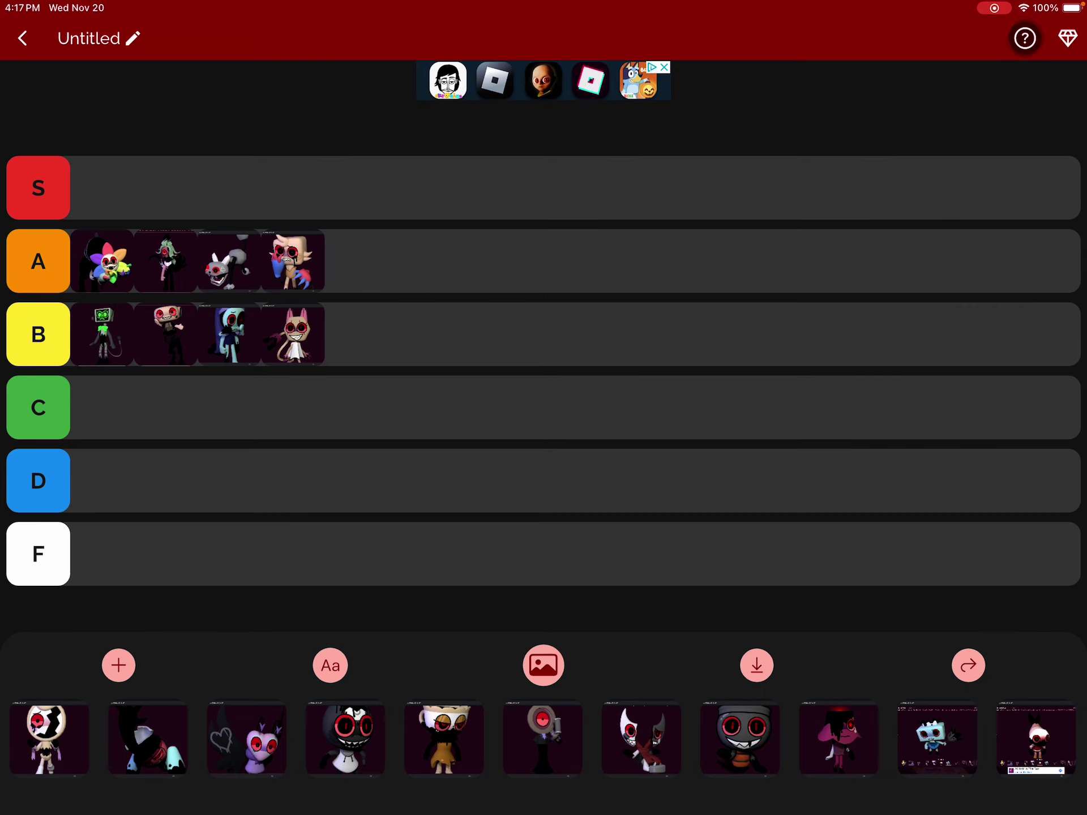
Sort two pool characters, then put the dark ghost in tier A and the purple bunny in C
left_click_drag(49, 738, 102, 408)
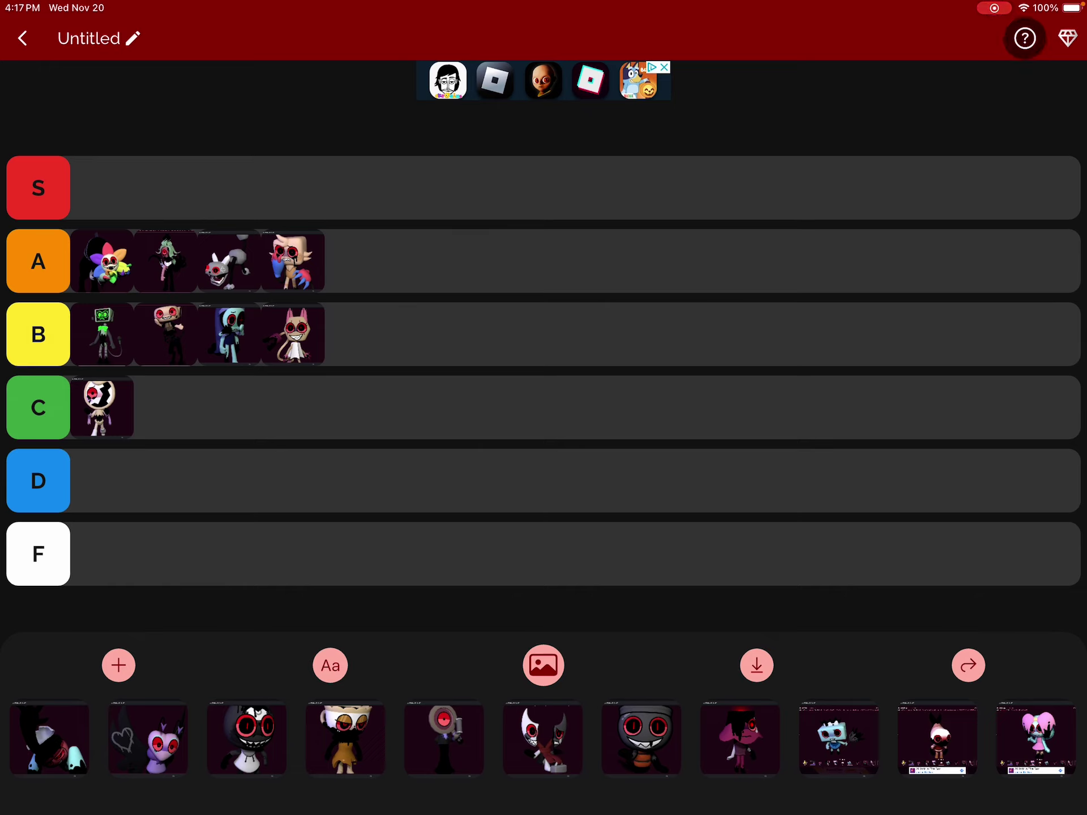
left_click_drag(49, 739, 110, 501)
left_click_drag(48, 739, 357, 264)
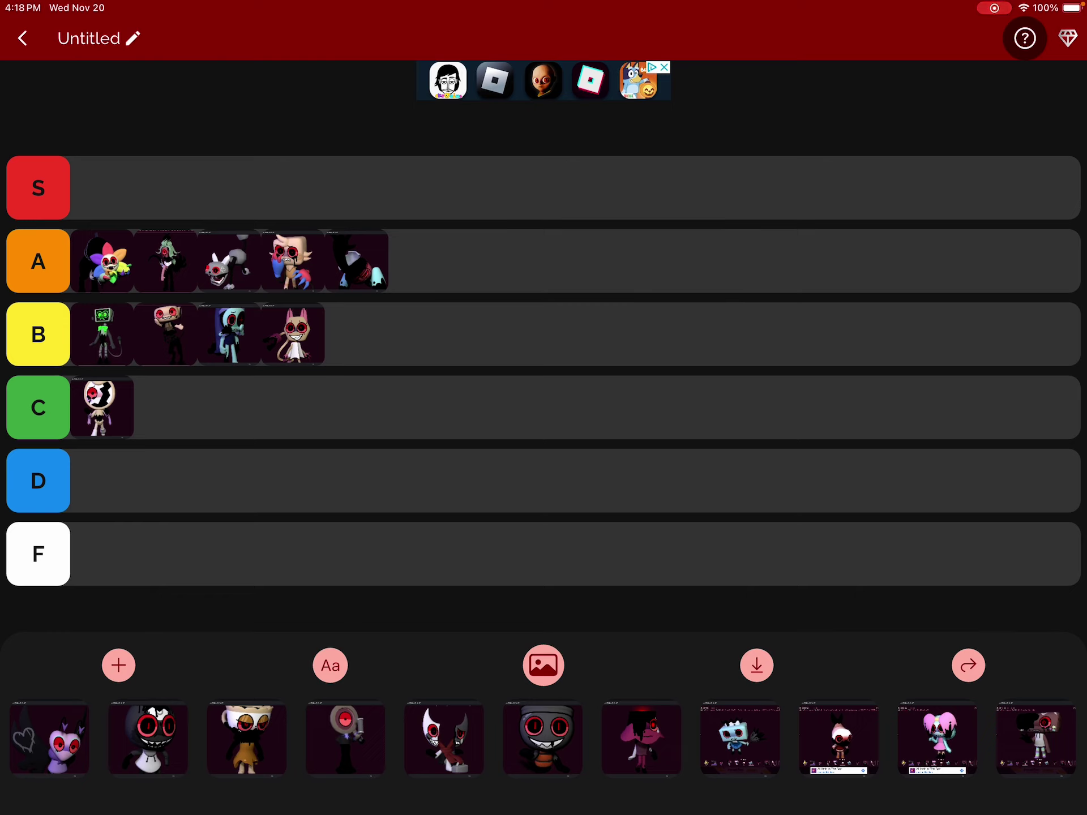
left_click_drag(49, 739, 203, 408)
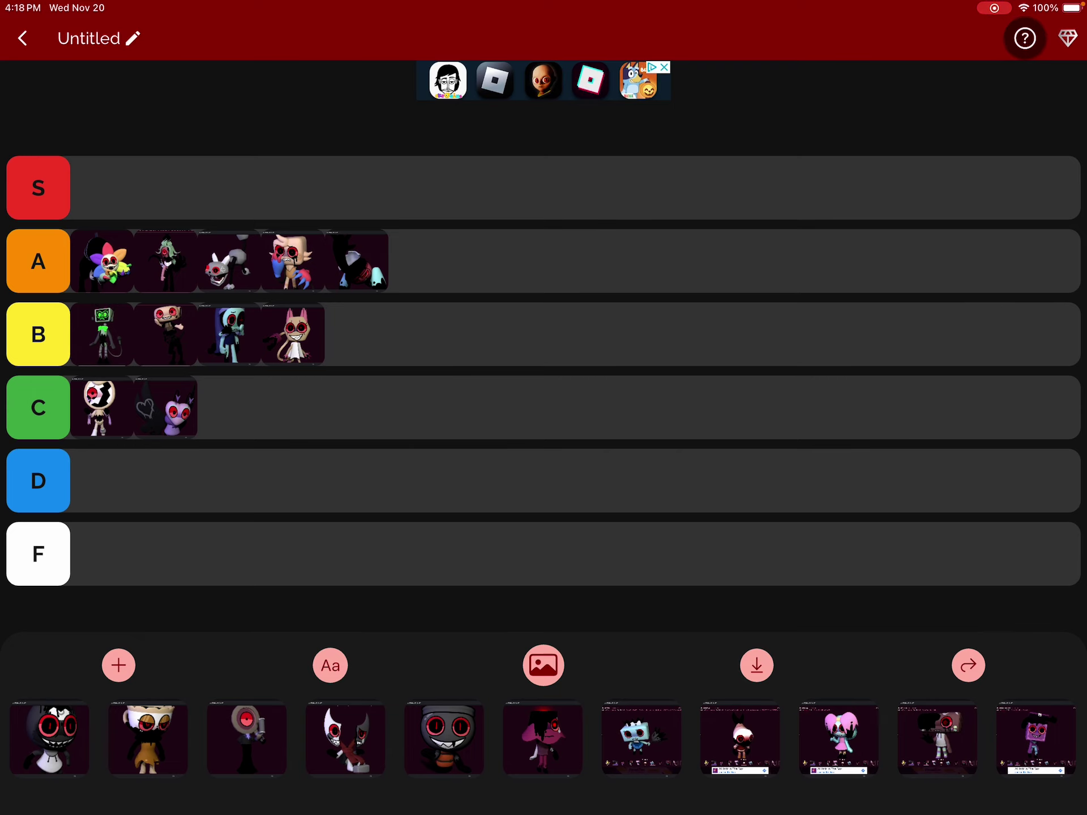
Put the red-spectacled character in tier C and the orange-dress character in tier D
left_click_drag(840, 739, 336, 395)
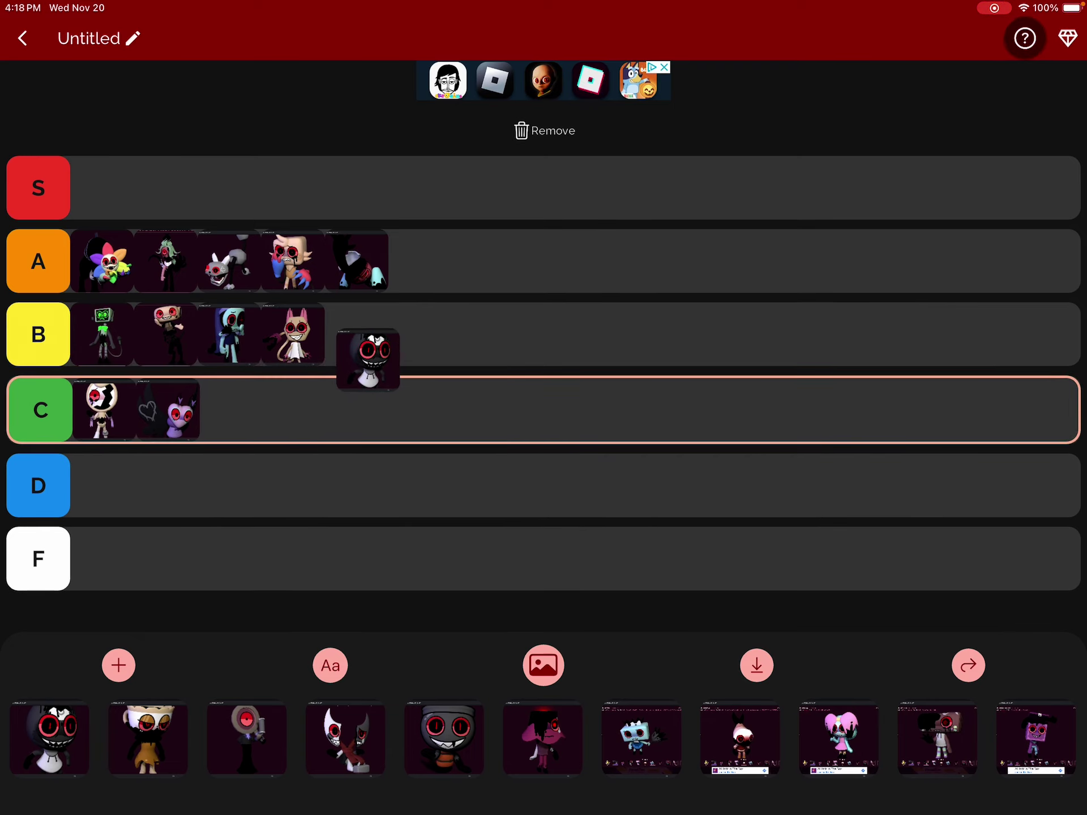
left_click_drag(336, 395, 364, 414)
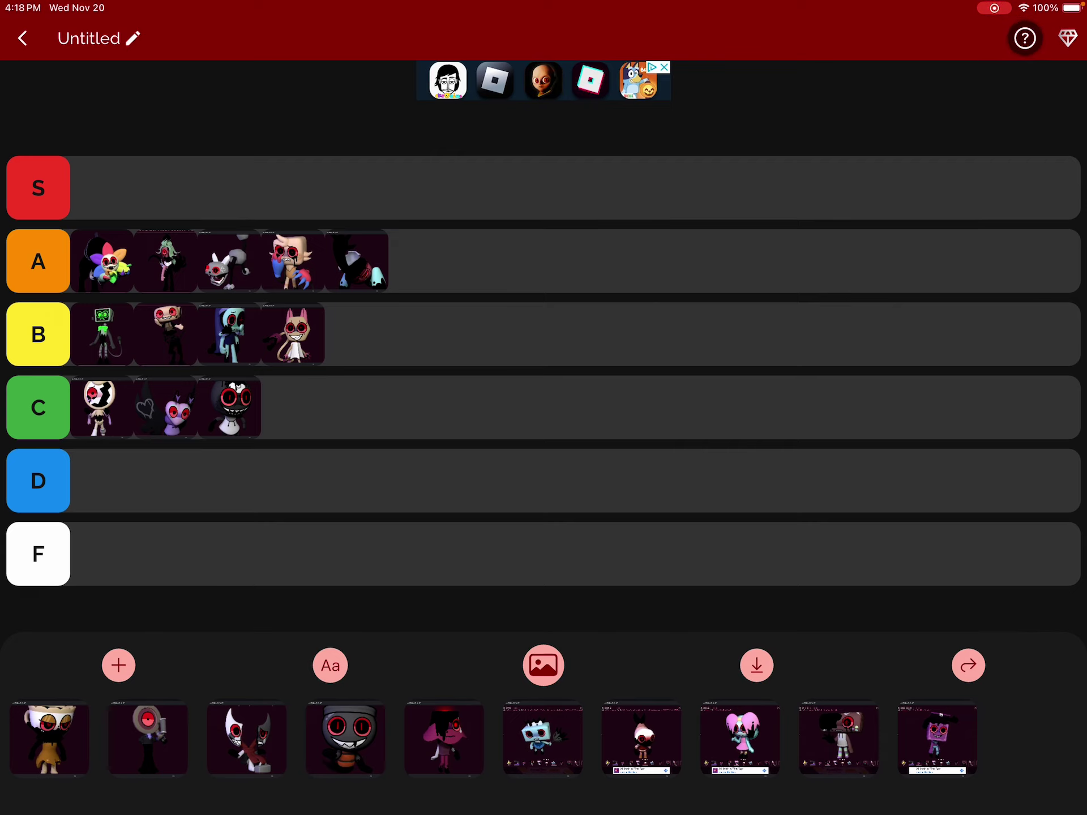
left_click_drag(49, 739, 102, 482)
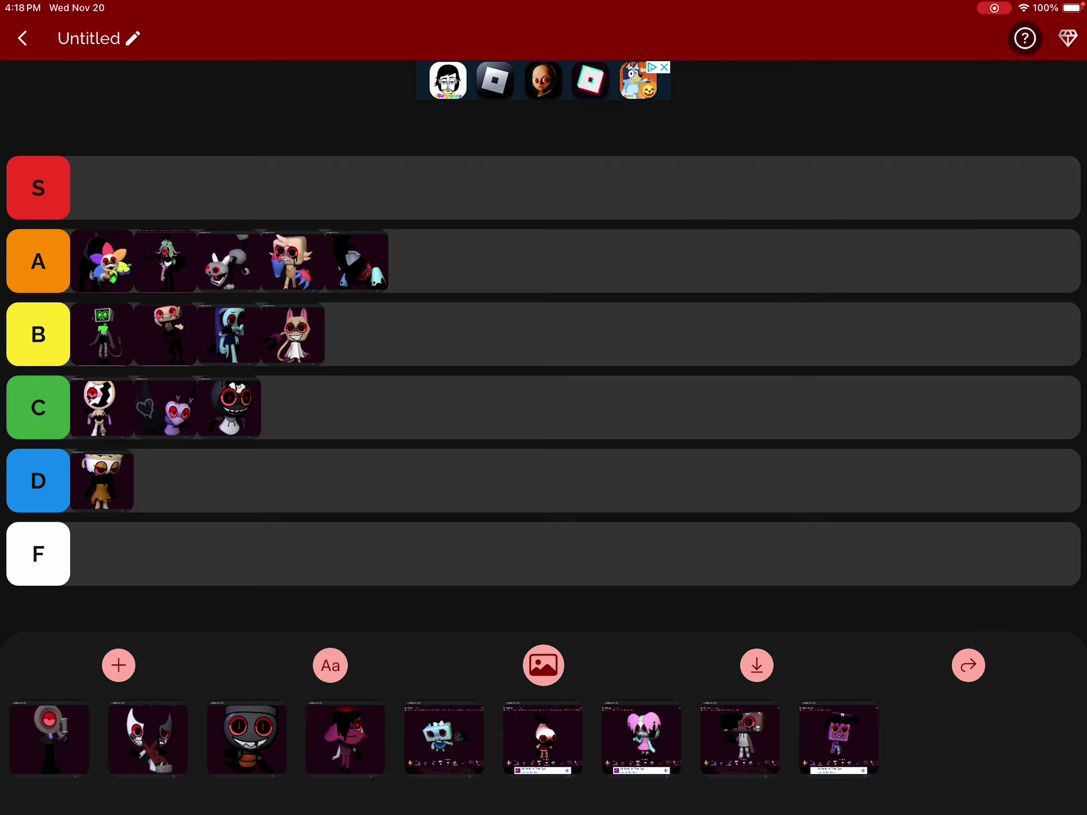
Put the camera-head, masked and magenta characters in D, the horned one in B, the blue robot in C
left_click_drag(50, 739, 174, 481)
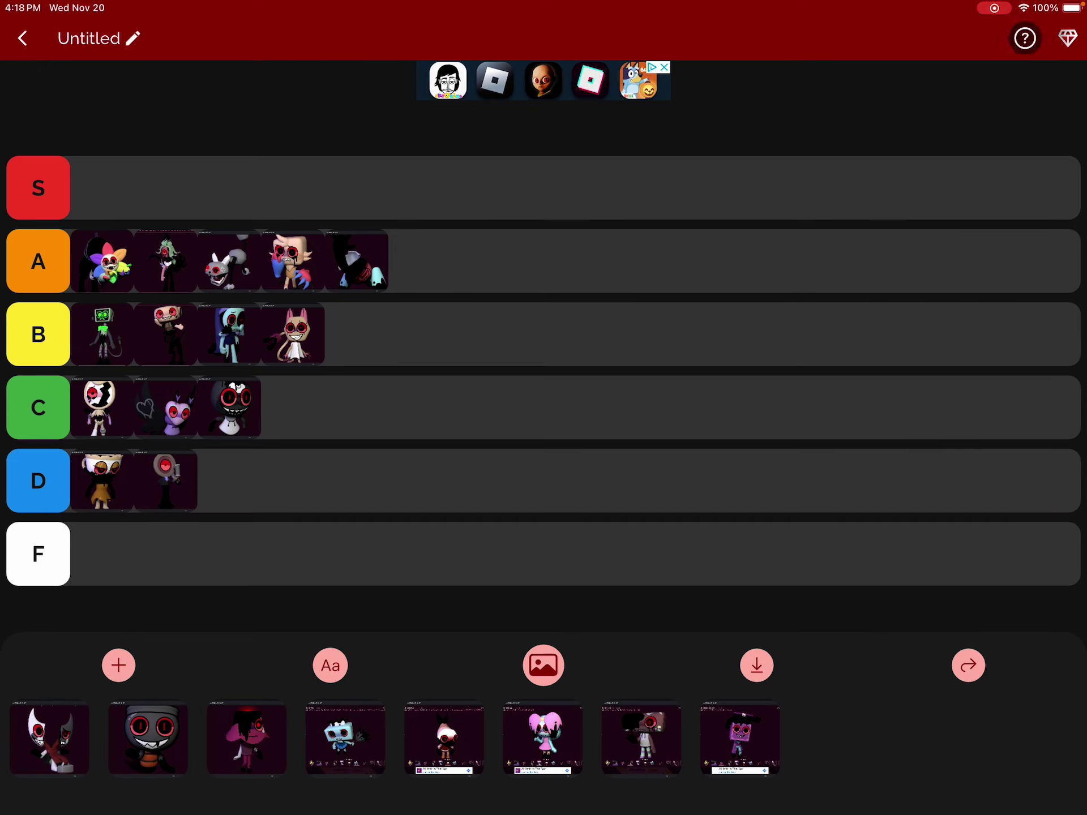
mouse_move(49, 739)
left_mouse_down()
mouse_move(34, 722)
mouse_move(363, 334)
left_mouse_up()
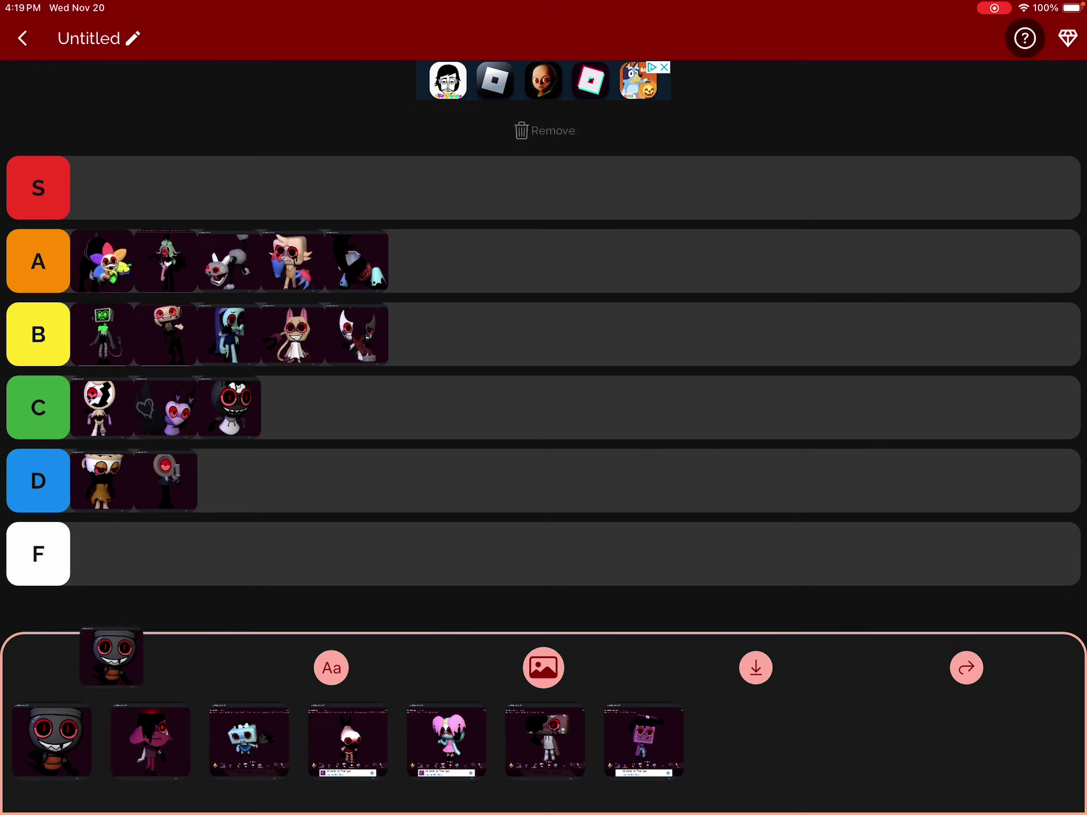
left_click_drag(49, 739, 233, 480)
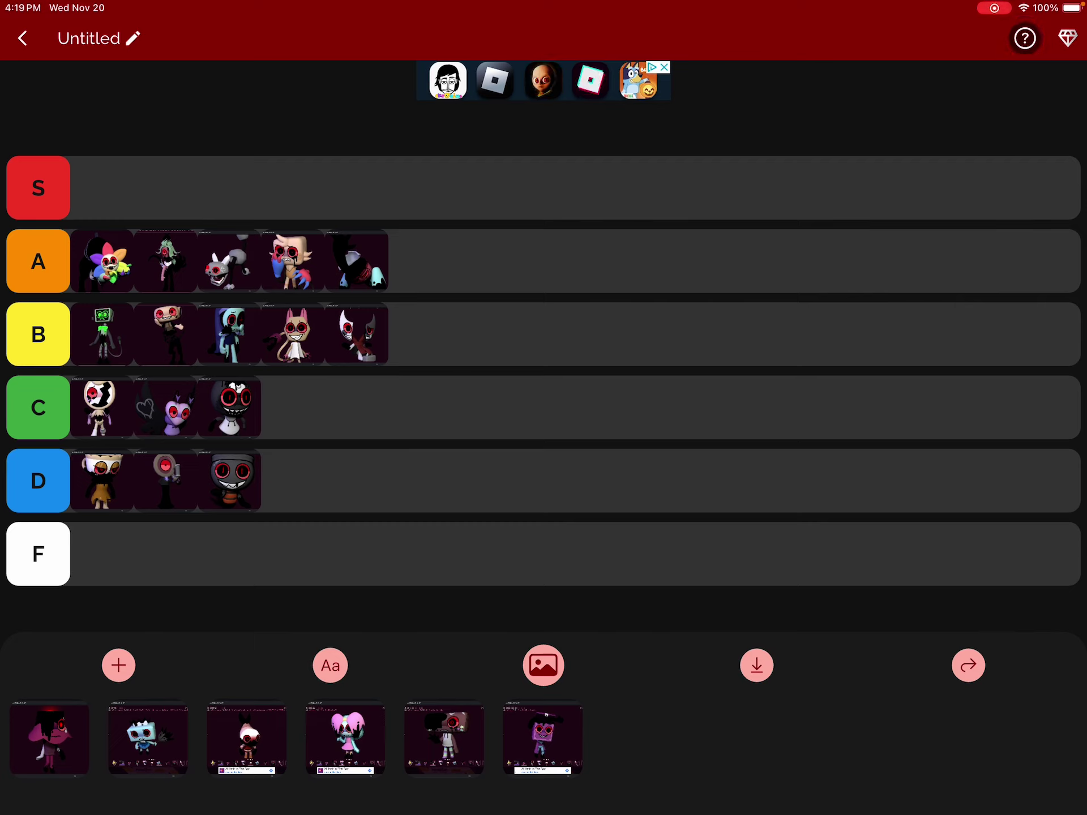
left_click_drag(49, 739, 293, 480)
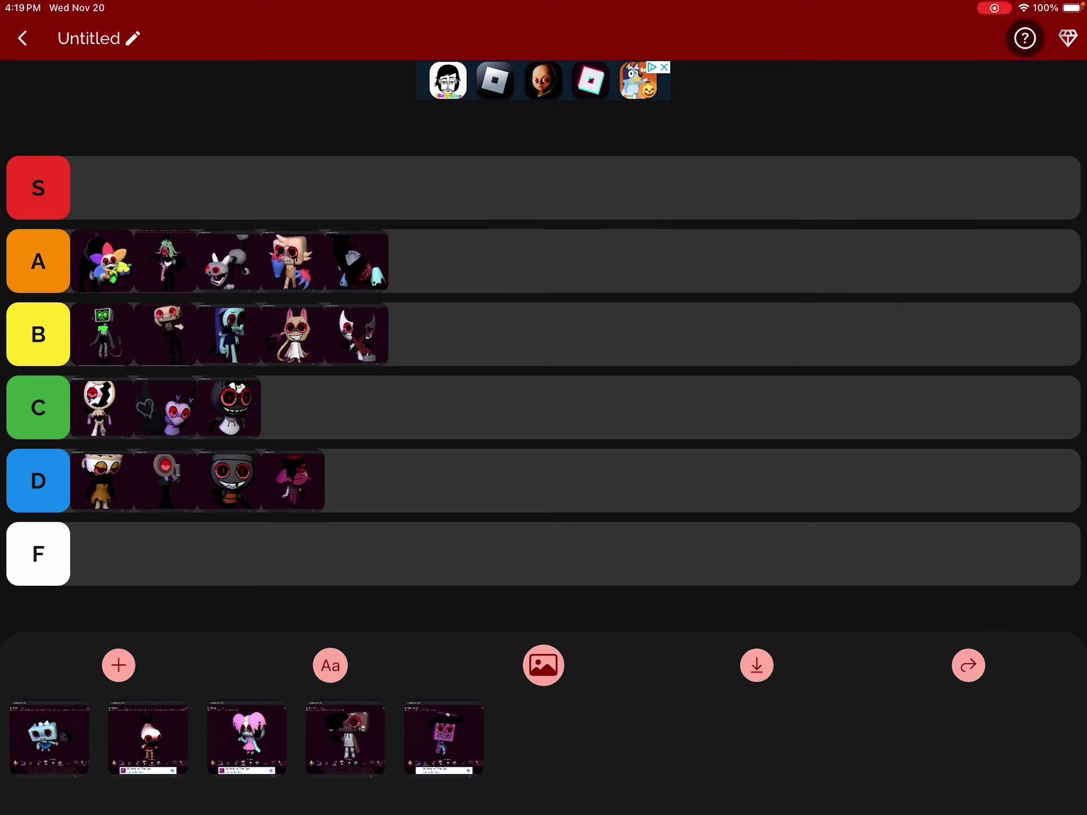
mouse_move(49, 739)
left_mouse_down()
mouse_move(168, 599)
mouse_move(128, 717)
left_mouse_up()
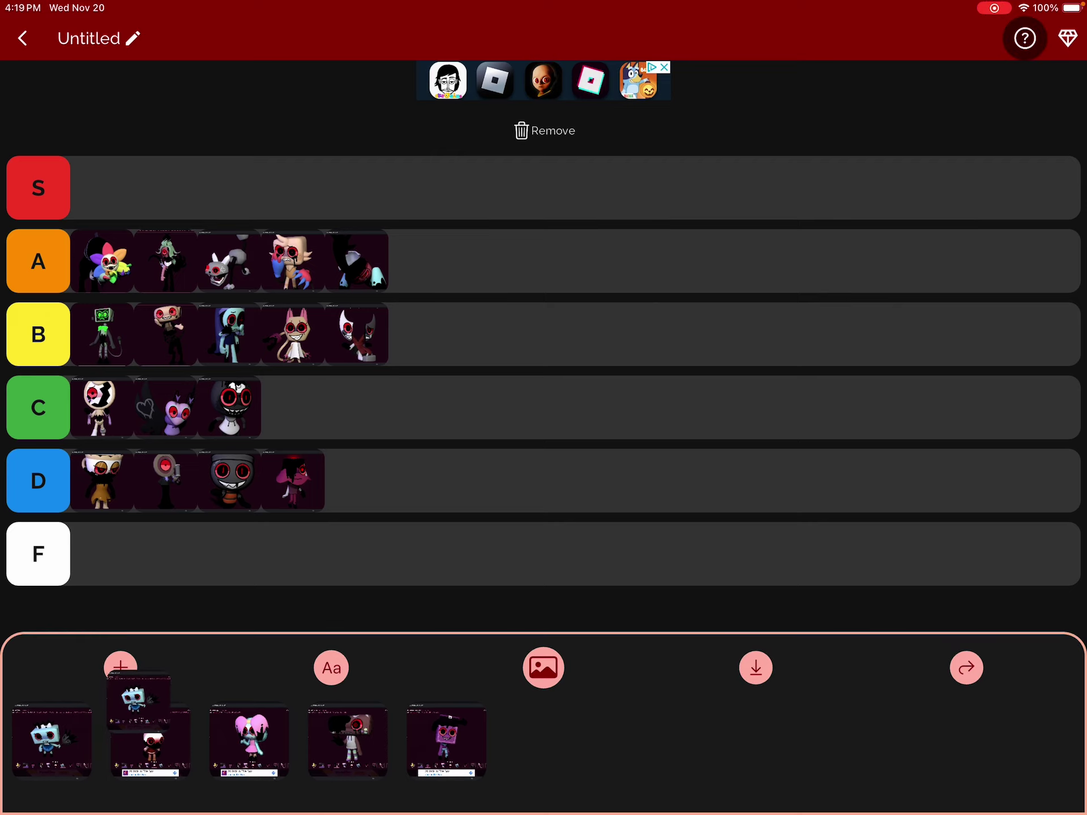
mouse_move(128, 717)
left_mouse_down()
mouse_move(67, 773)
mouse_move(288, 407)
left_mouse_up()
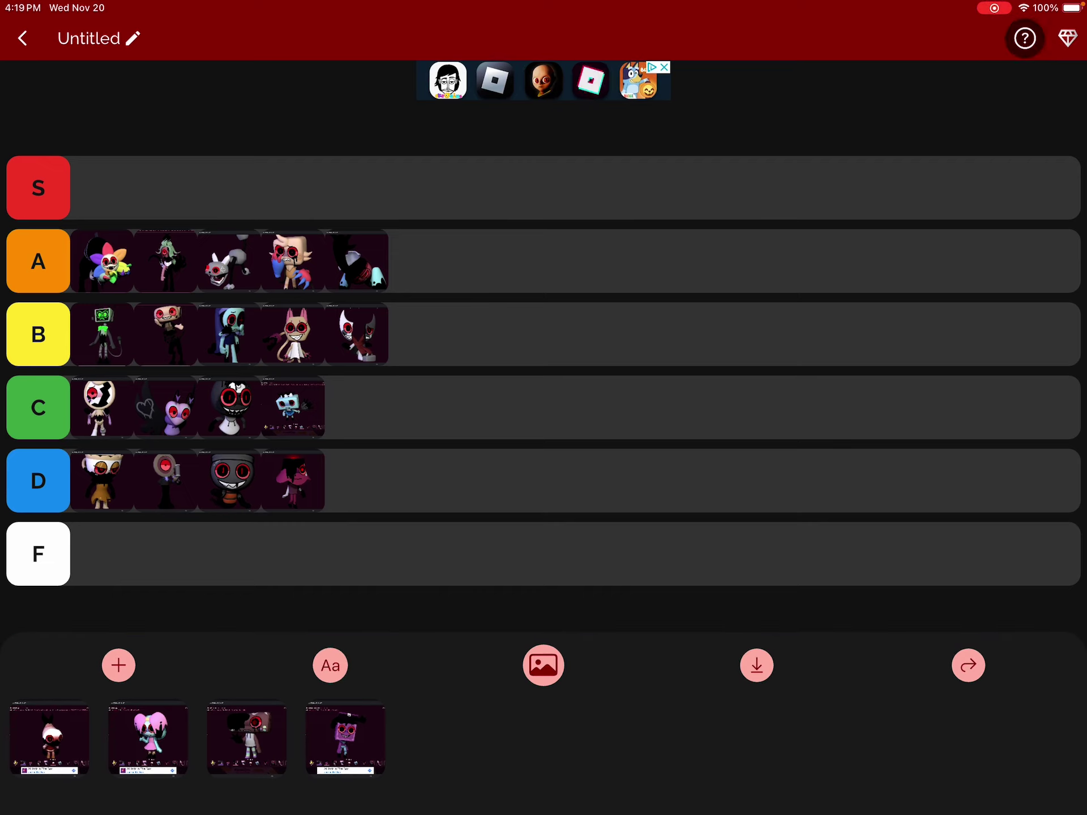
Add the small white, pink-haired and purple box characters to D and the boxy-headed figure to C
mouse_move(49, 738)
left_mouse_down()
mouse_move(119, 569)
mouse_move(357, 480)
left_mouse_up()
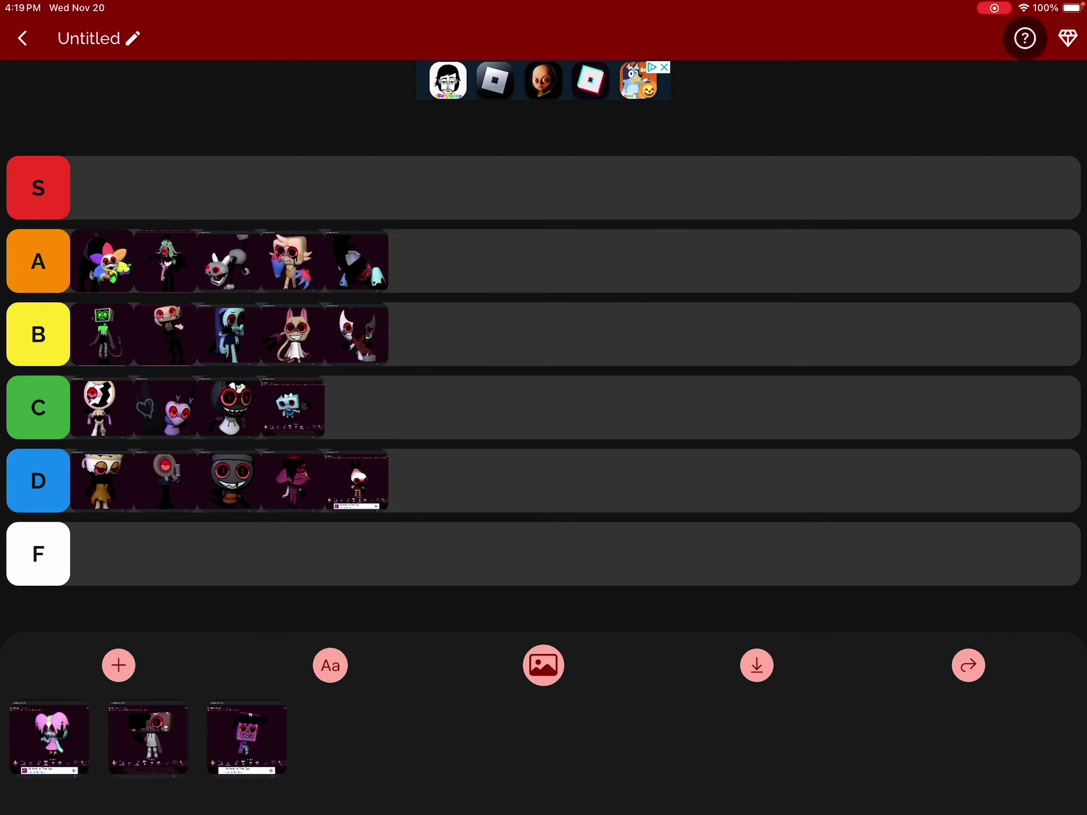
left_click_drag(49, 739, 422, 481)
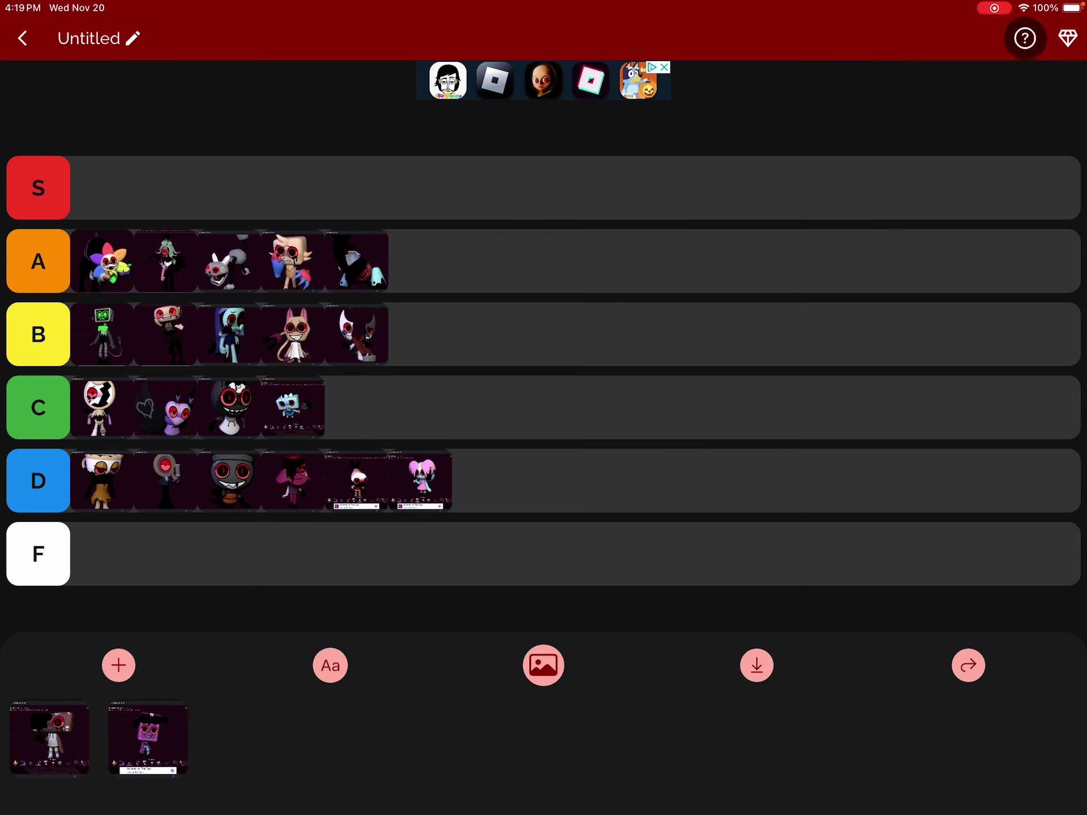
left_click_drag(149, 739, 170, 683)
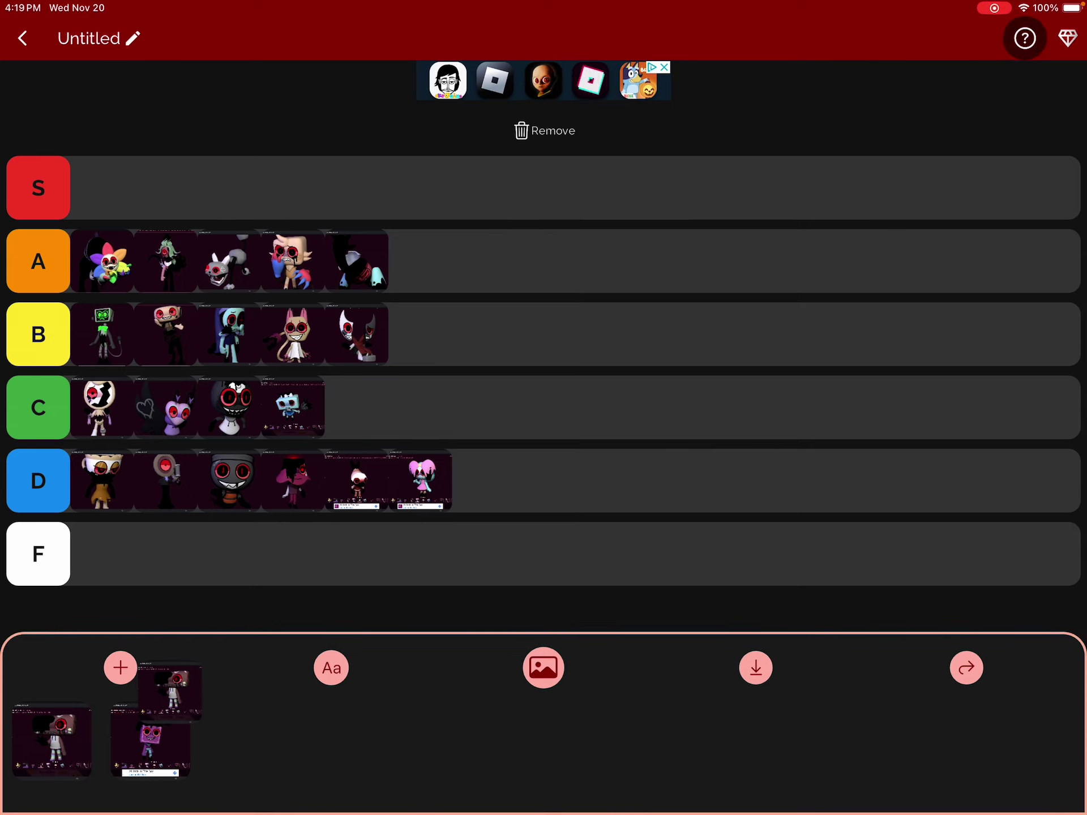
left_click_drag(170, 684, 361, 408)
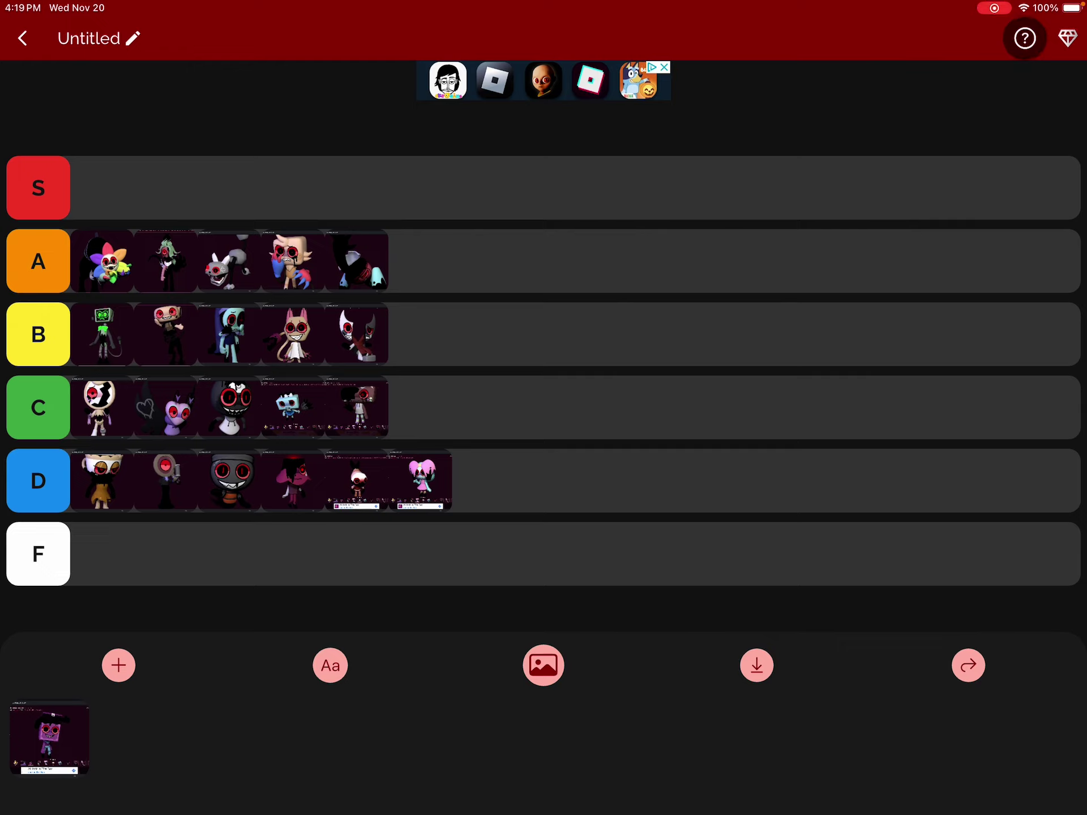
left_click_drag(49, 740, 130, 754)
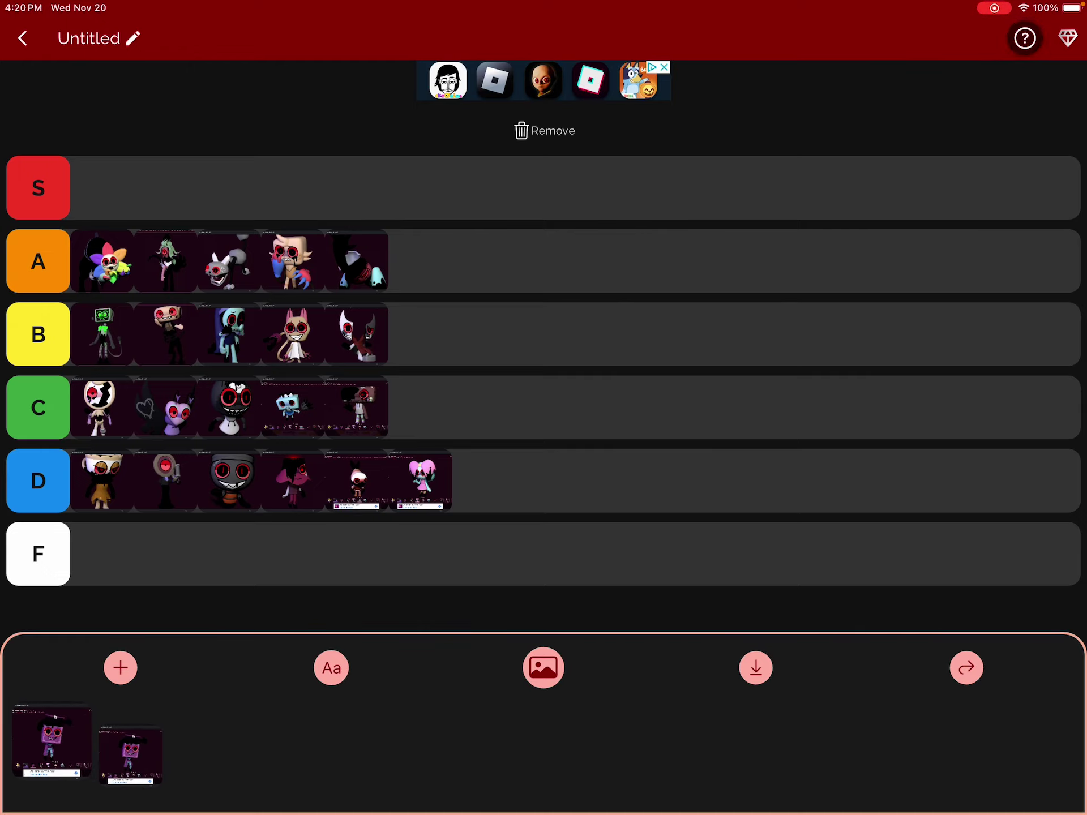
left_click_drag(131, 754, 510, 480)
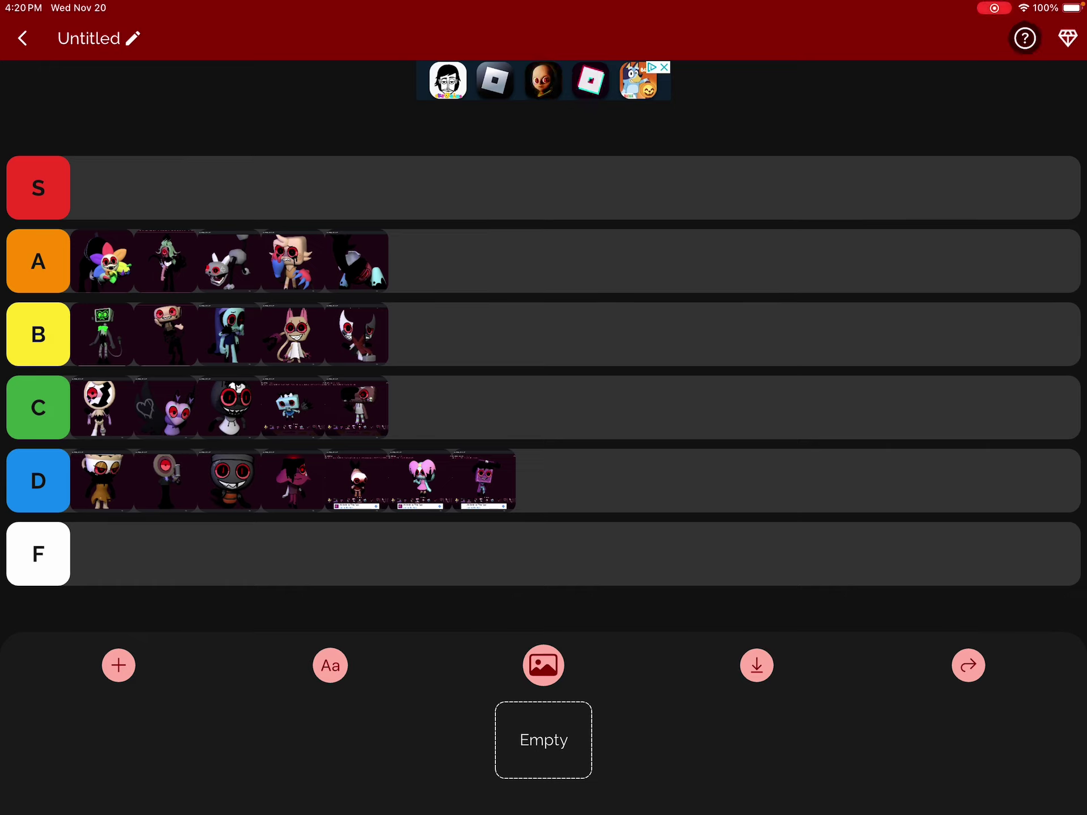
Move the masked red-eyed character from D down to F and the flower character up to S
left_click_drag(38, 481, 38, 480)
mouse_move(357, 482)
left_mouse_down()
mouse_move(351, 544)
mouse_move(357, 481)
left_mouse_up()
left_click_drag(232, 481, 239, 560)
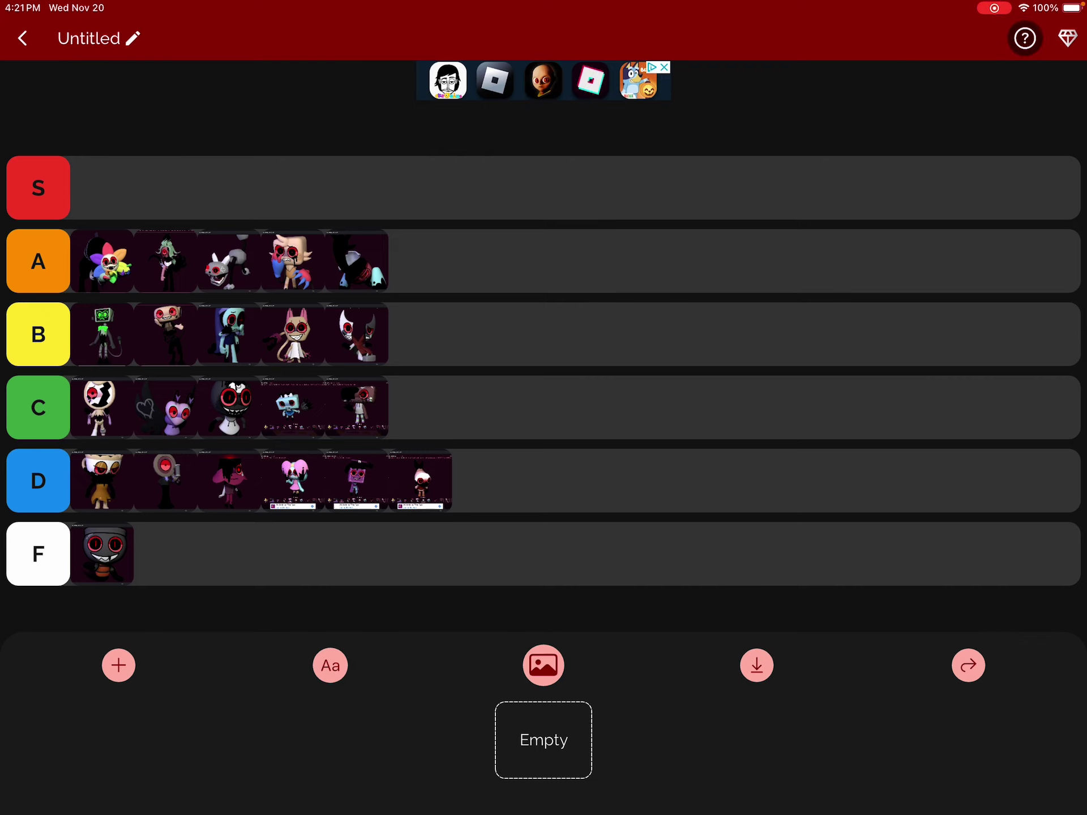
left_click_drag(110, 262, 109, 189)
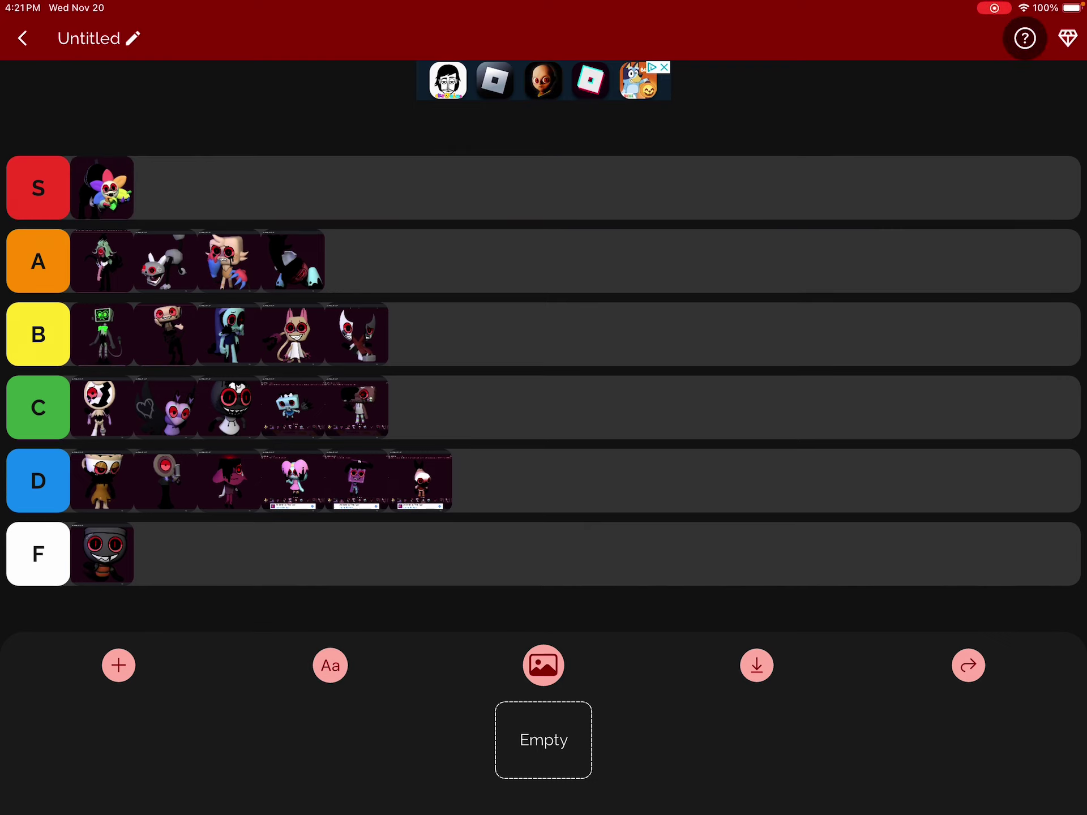